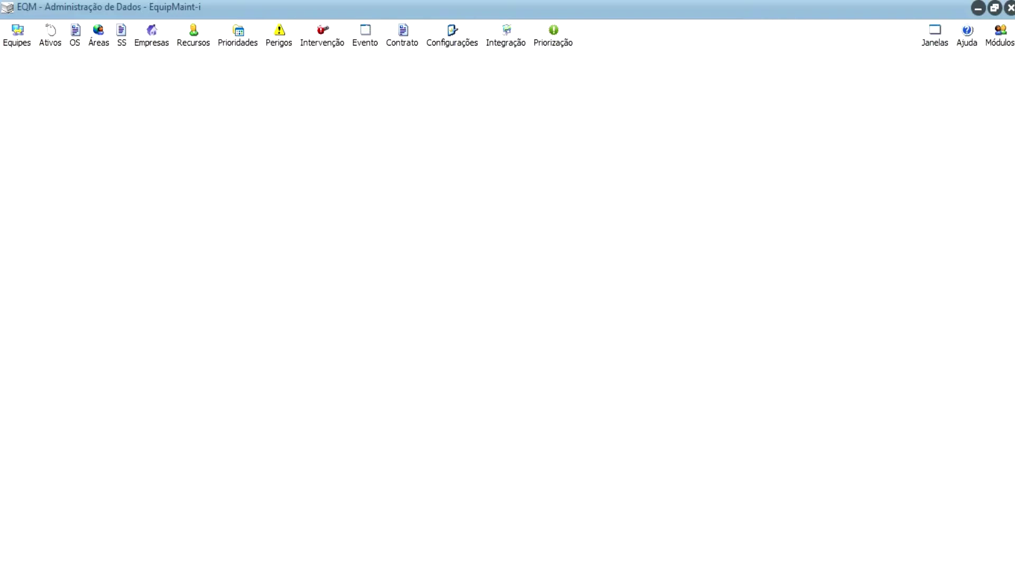
- Open the service schemes (Esquemas de Serviço) and search for scheme code MCP
click(74, 36)
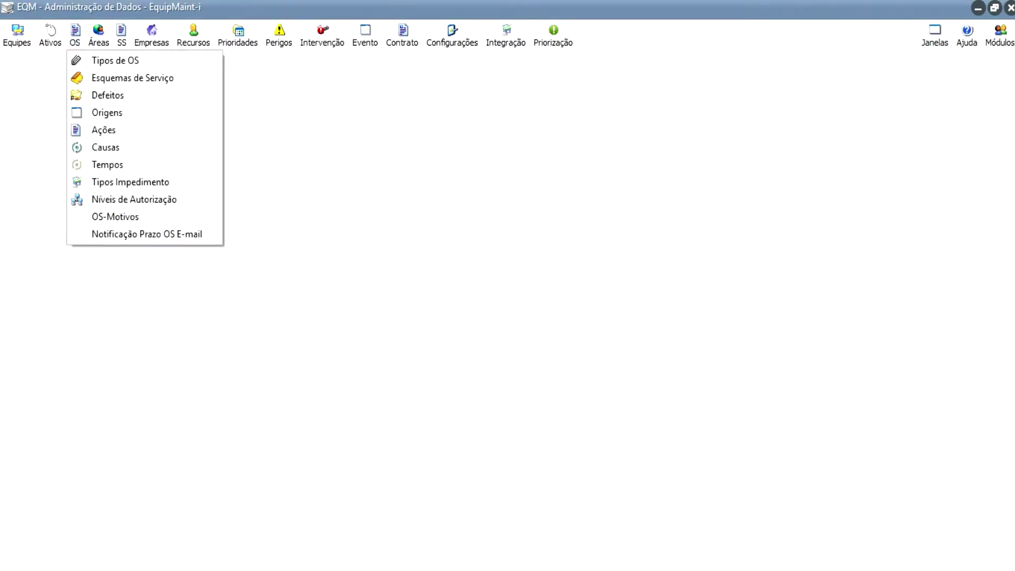
key(Return)
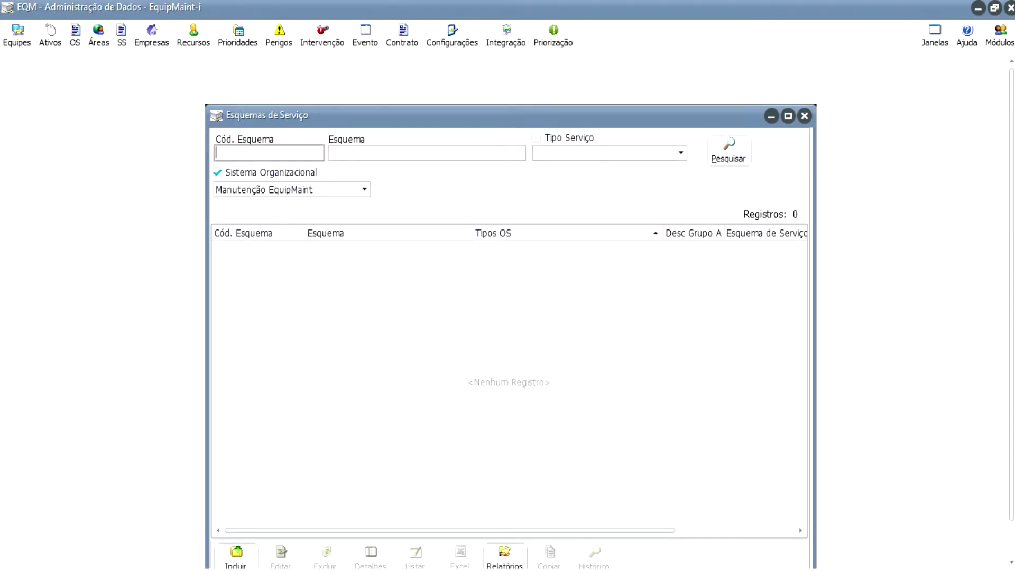
text(MCP)
key(Return)
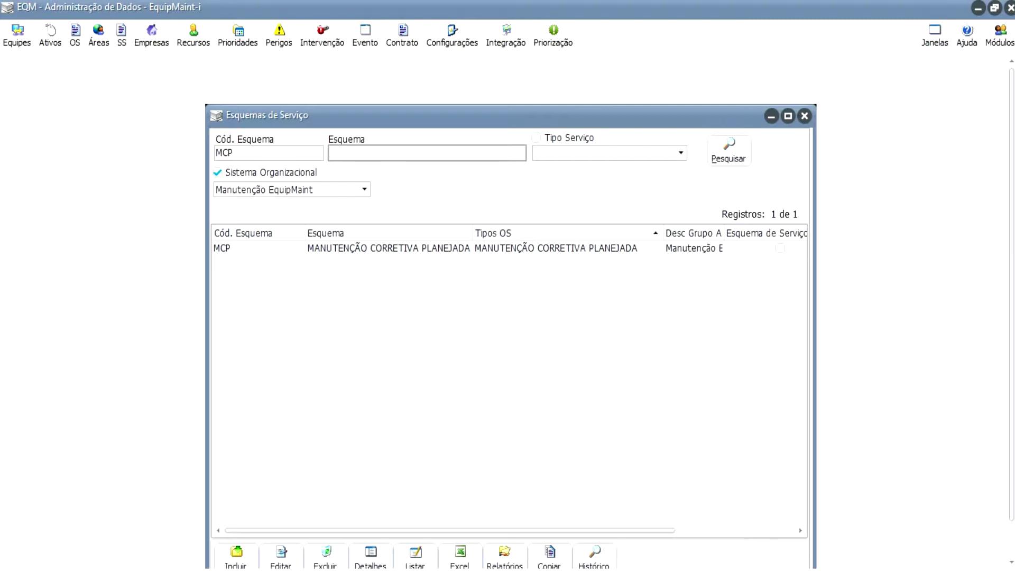
- Search the service schemes by the name PREVE, with the scheme code filter cleared
text(PREVE)
double_click(234, 152)
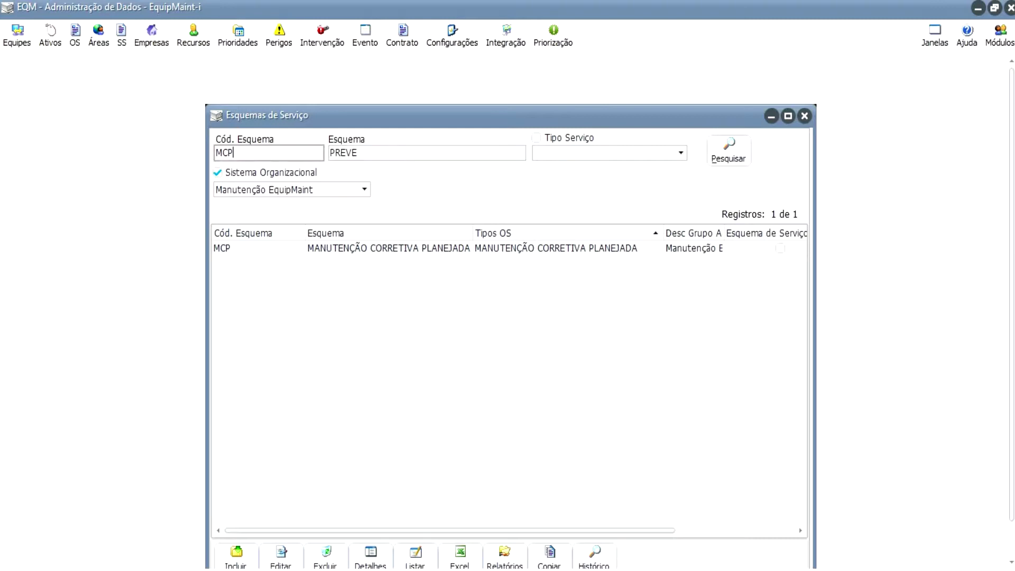
key(BackSpace)
click(728, 151)
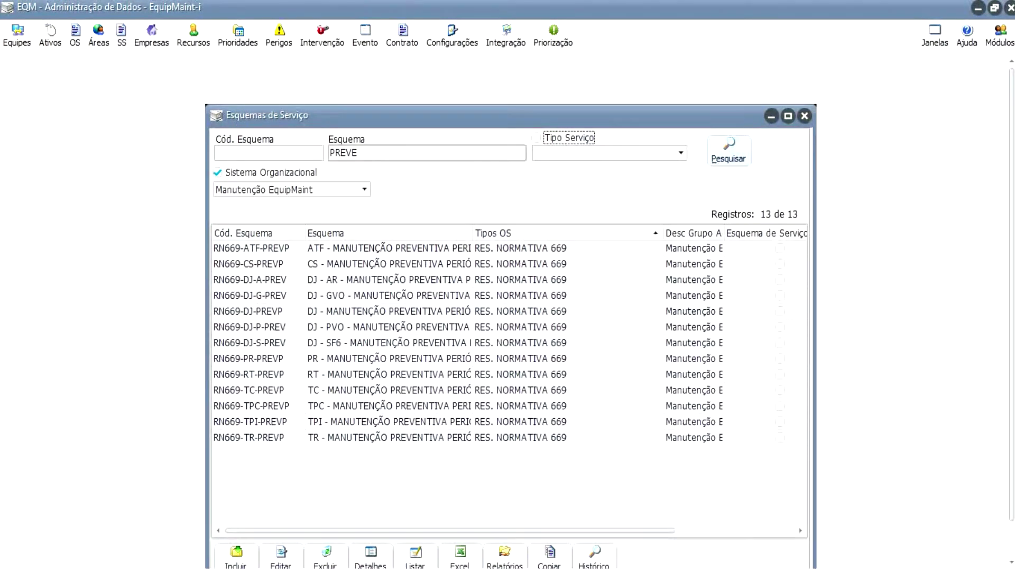
- Clear the scheme name filter and search the schemes by service type INSPEÇÃO MECÂNICA
double_click(355, 153)
key(BackSpace)
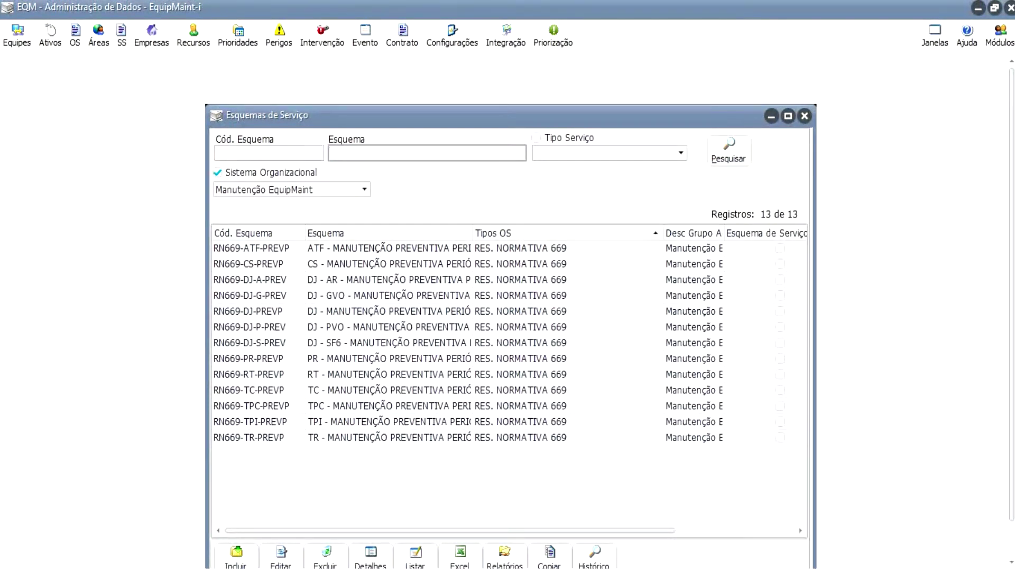
click(536, 138)
click(680, 153)
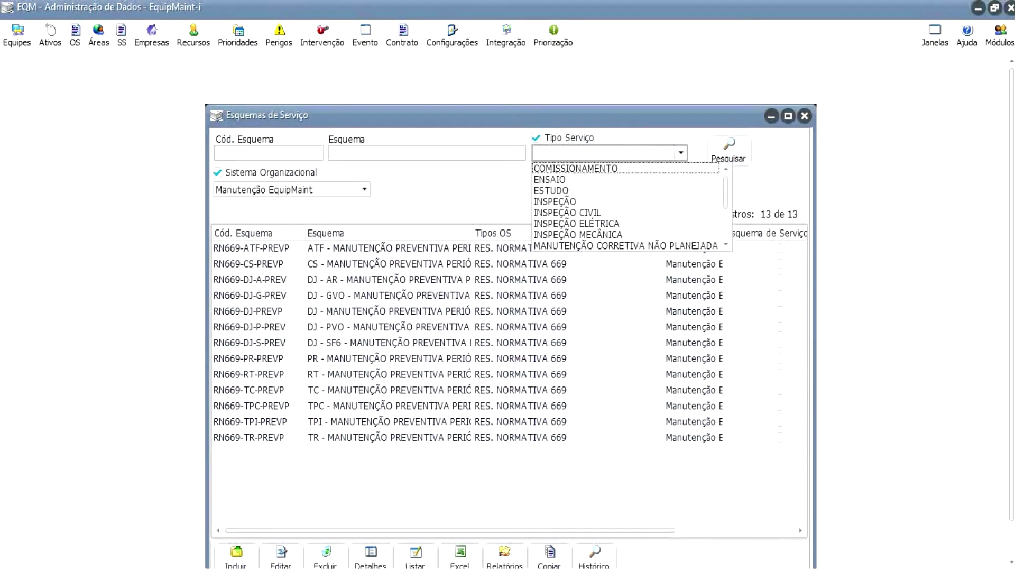
key(Return)
key(Tab)
key(Return)
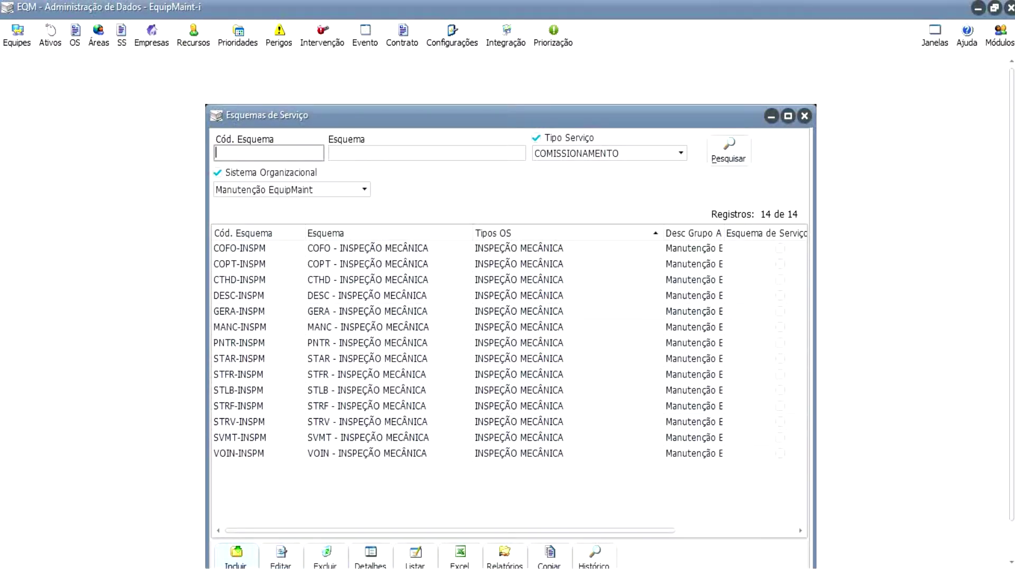
- Copy the STRV-INSPM scheme and paste its data into a new scheme with code 222
click(366, 421)
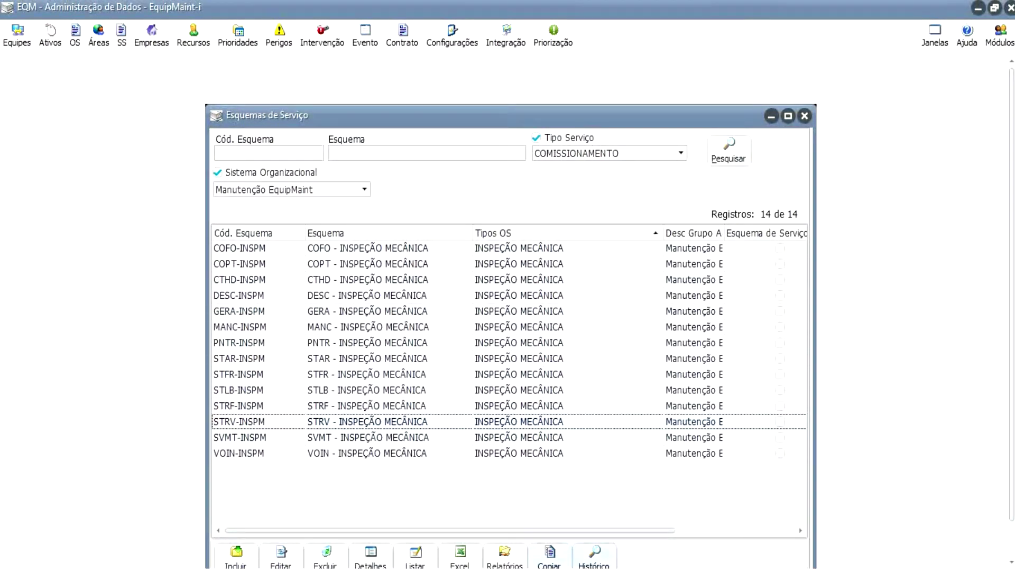
click(548, 555)
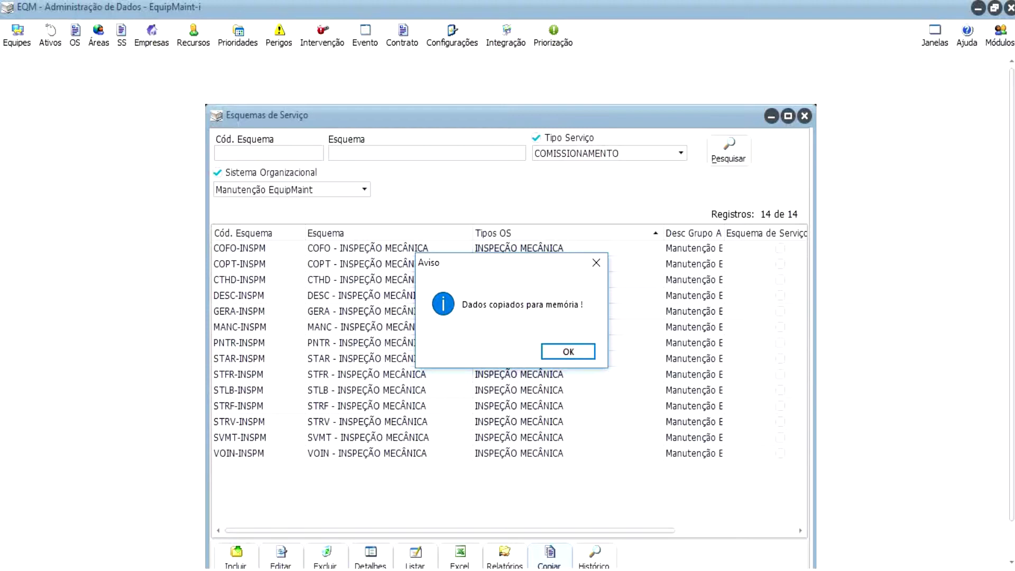
key(Return)
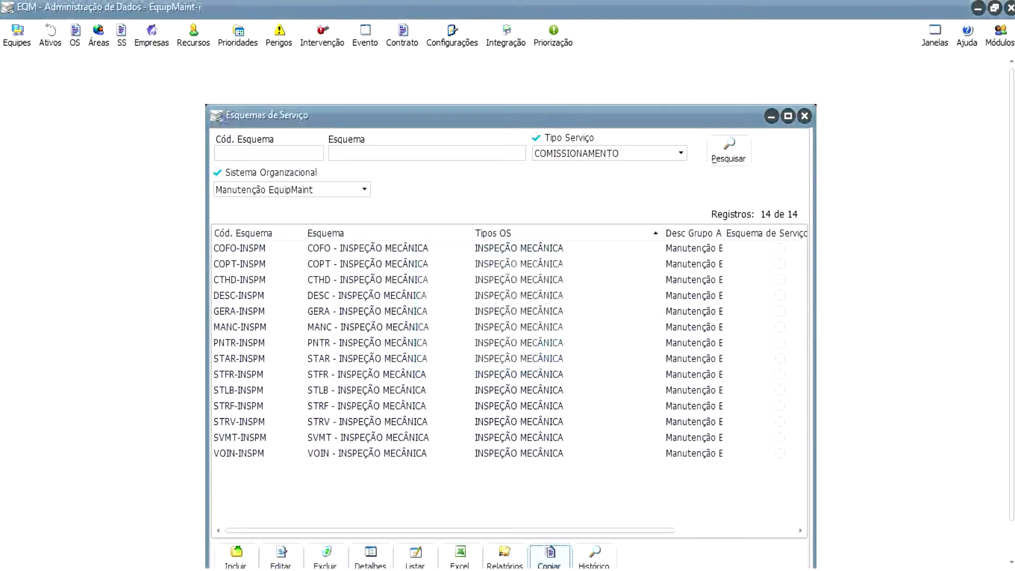
click(236, 558)
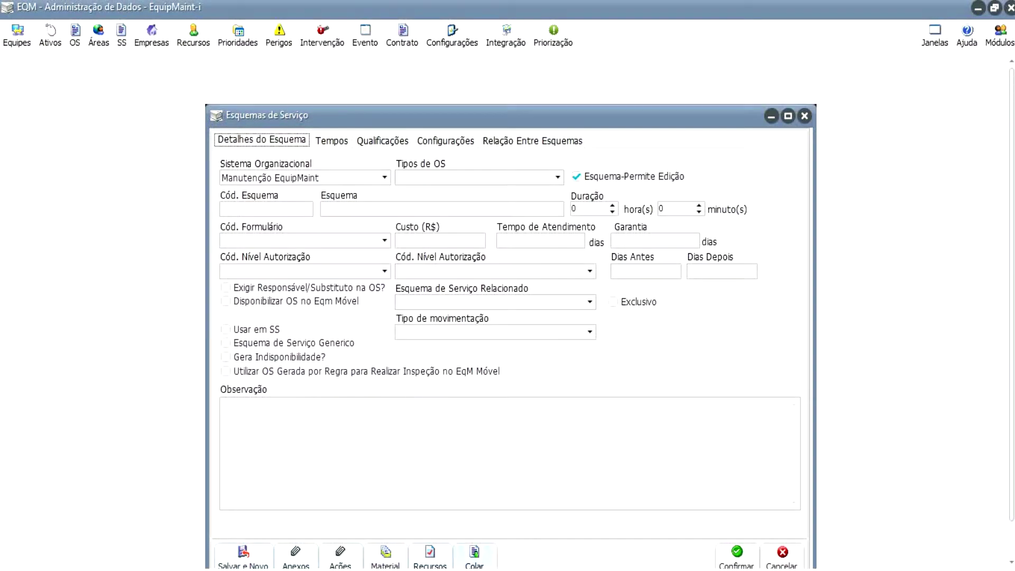
click(474, 556)
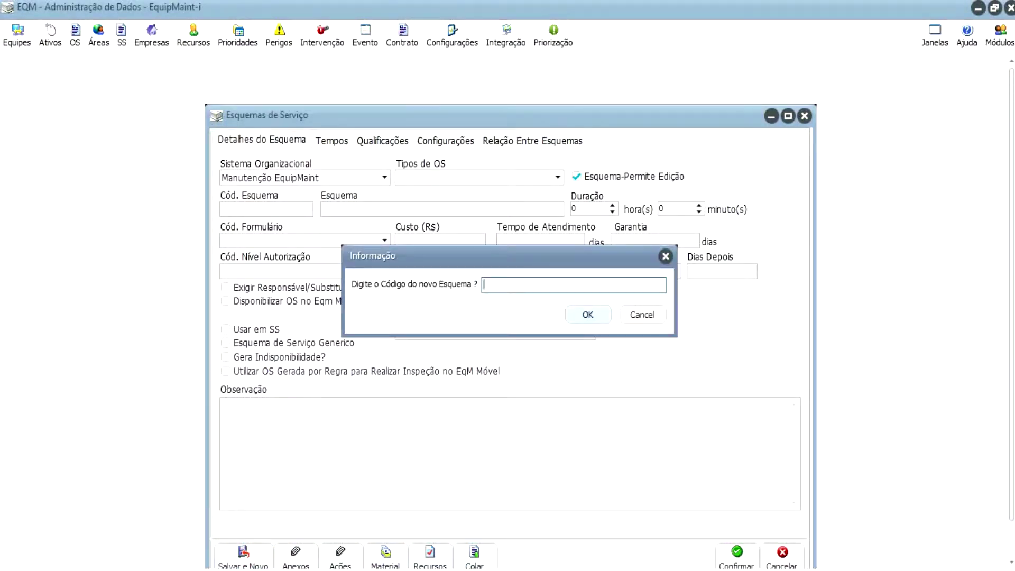
text(222)
key(Return)
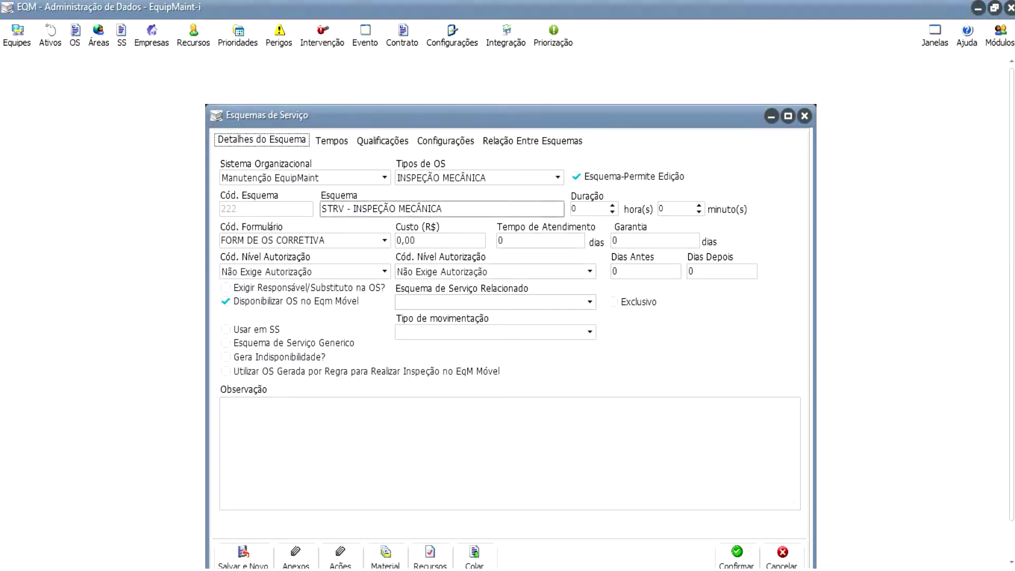
- Change the new scheme's name to STFR - INSPEÇÃO and its OS type to INSPEÇÃO, and cancel the new record
drag(450, 209, 395, 209)
key(BackSpace)
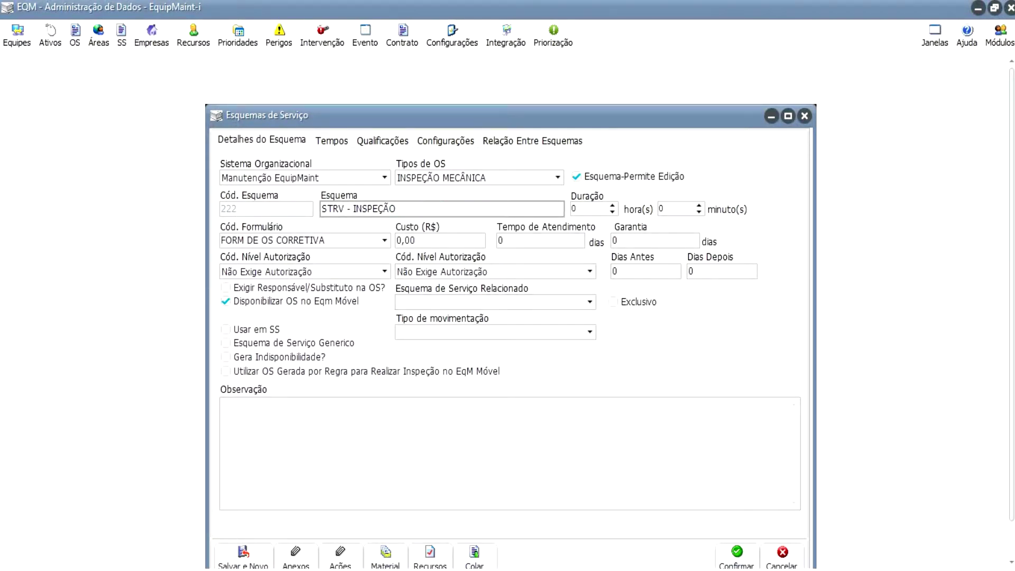
click(557, 178)
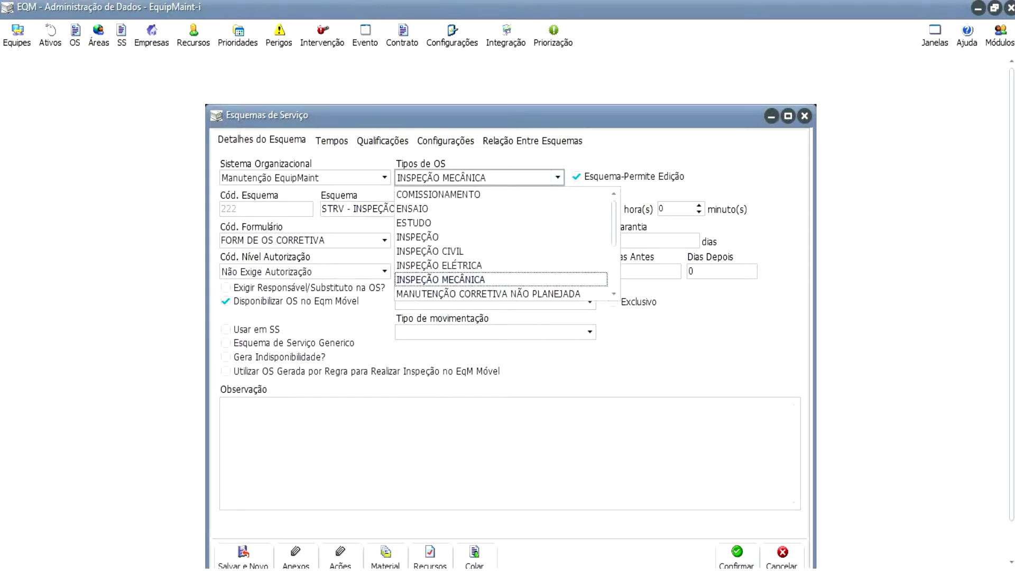
click(418, 237)
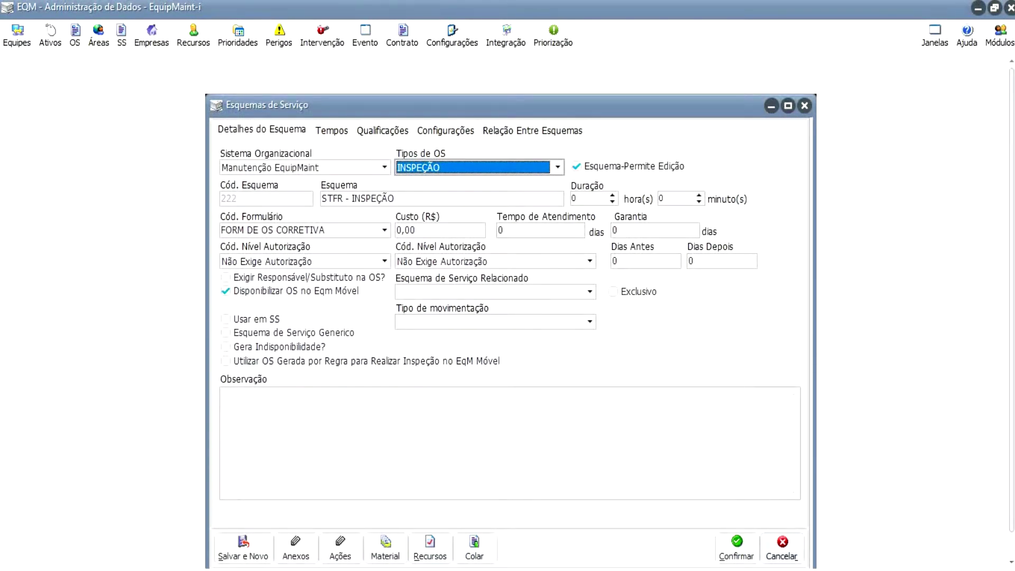
click(781, 548)
- Open the STLB-INSPM scheme for editing and leave it without making changes
click(518, 380)
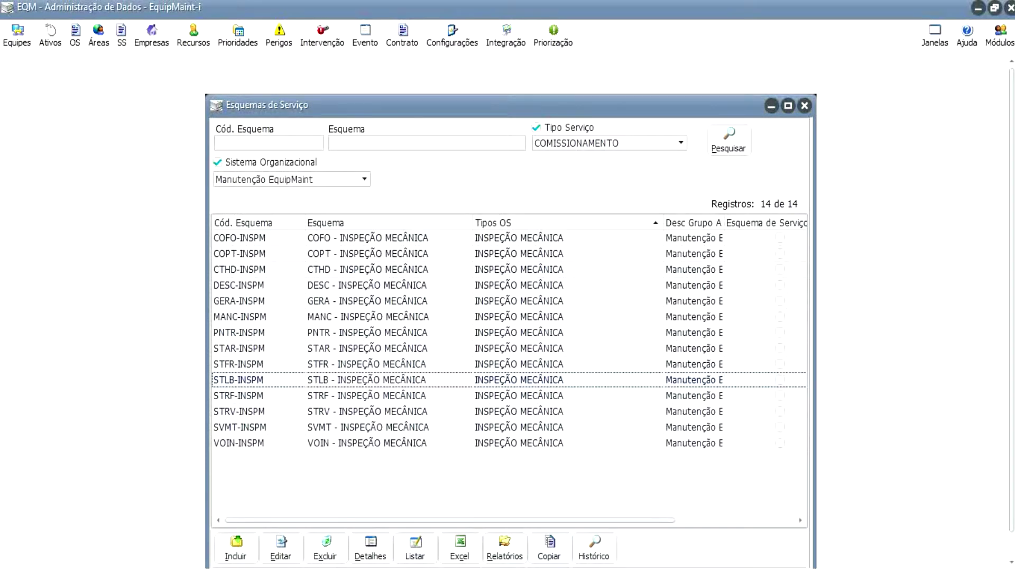
click(280, 549)
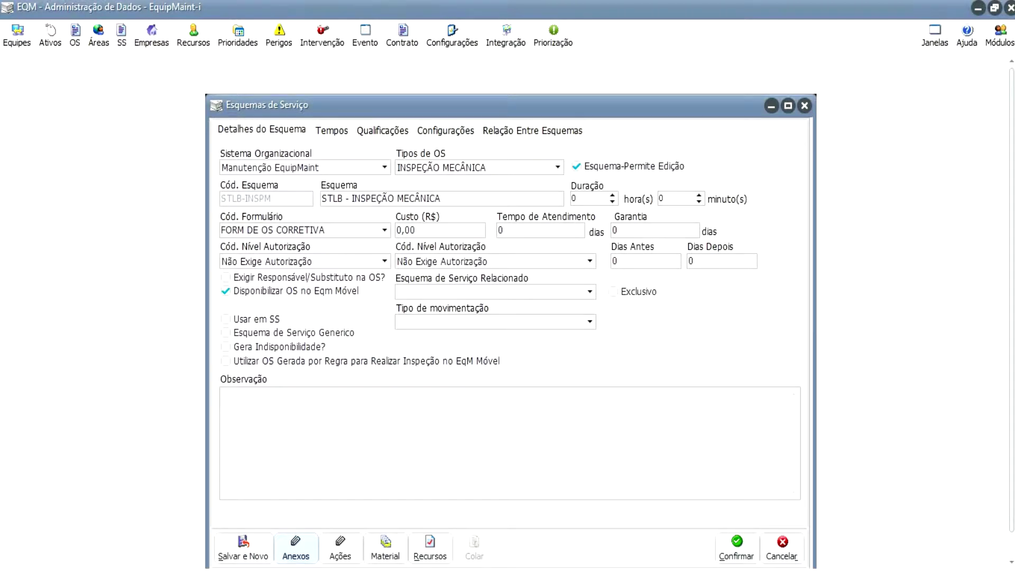
click(783, 549)
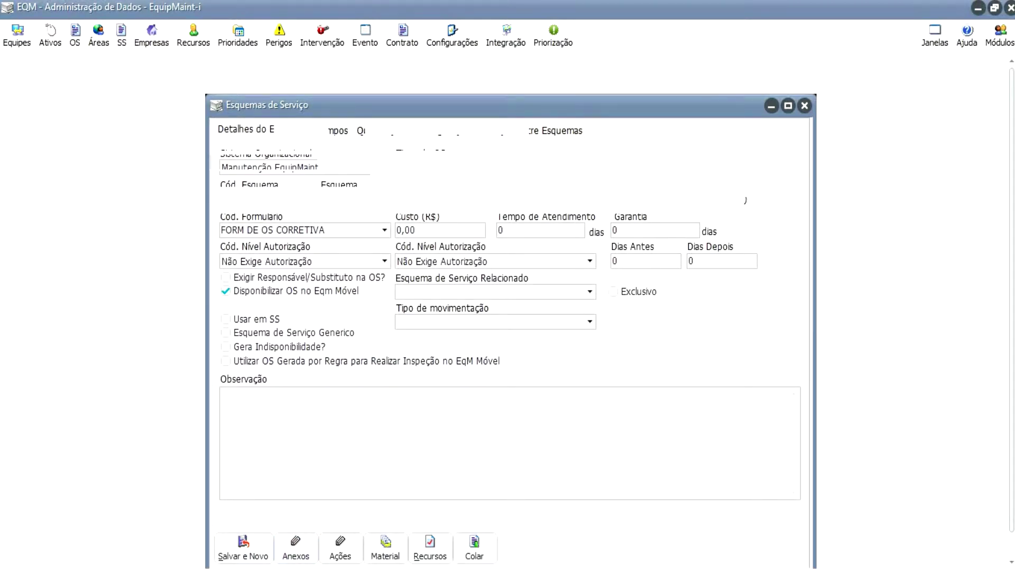
- Start deleting the PNTR-INSPM scheme and decline the deletion
click(370, 332)
click(320, 550)
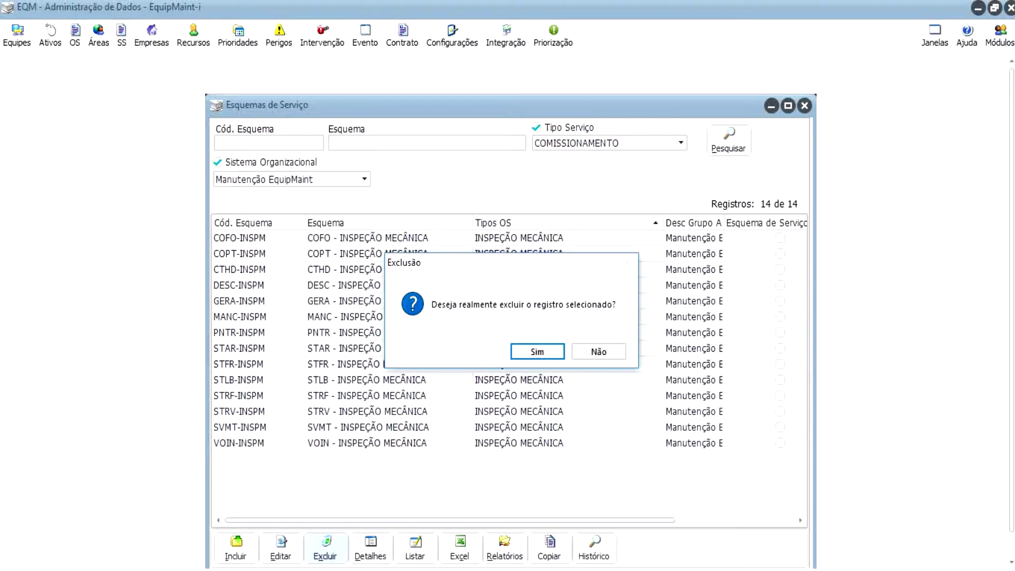
click(598, 351)
- View the details of the COFO-INSPM scheme and return to the scheme list
click(370, 549)
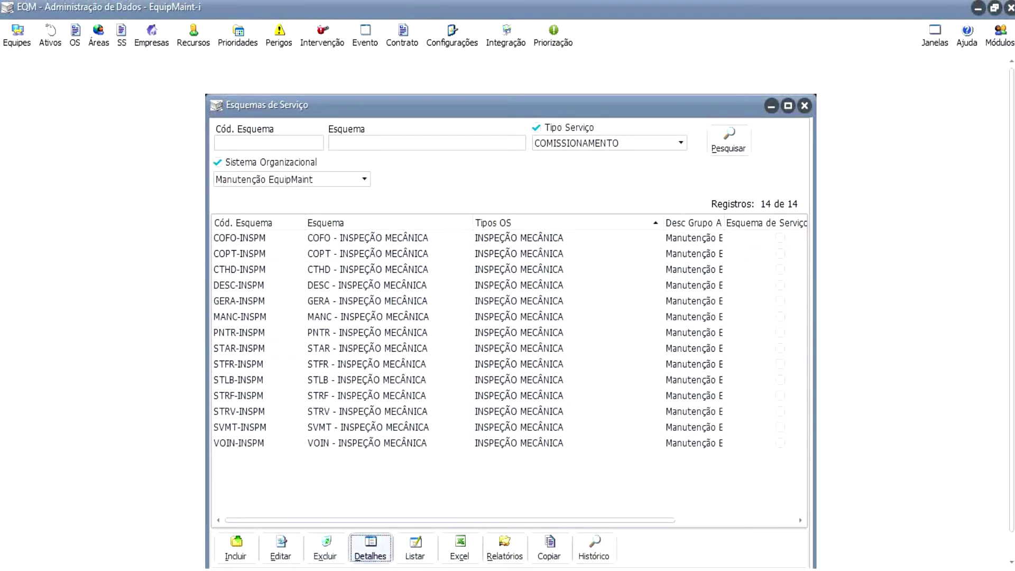
key(Return)
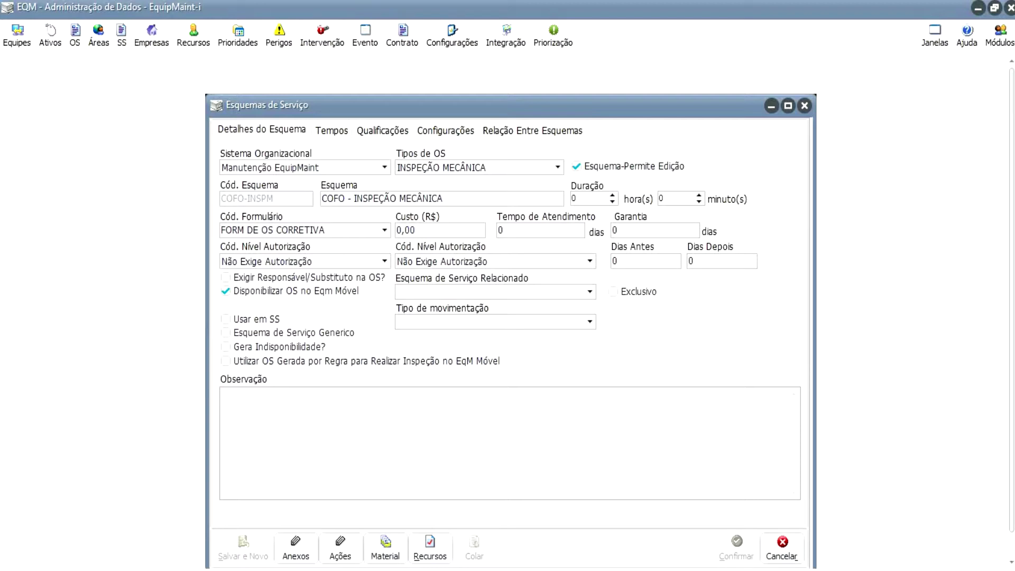
click(782, 547)
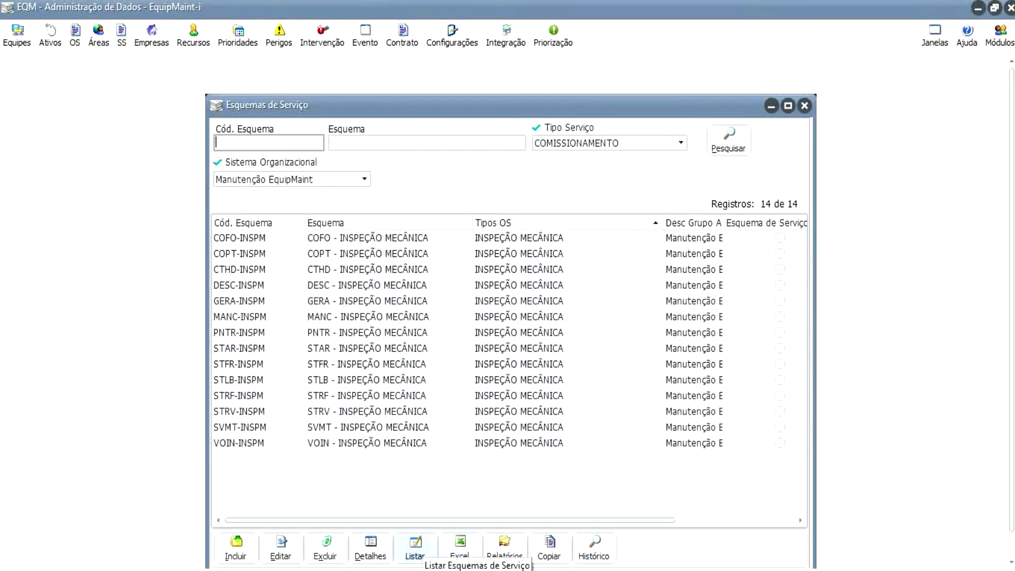
- Search the service schemes by service type INSPEÇÃO ELÉTRICA
click(257, 238)
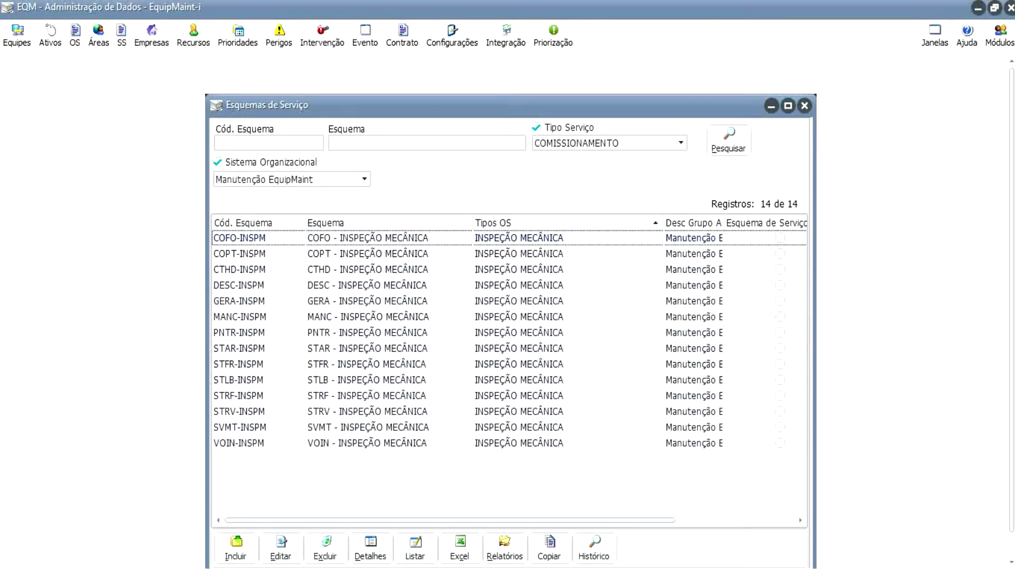
click(680, 142)
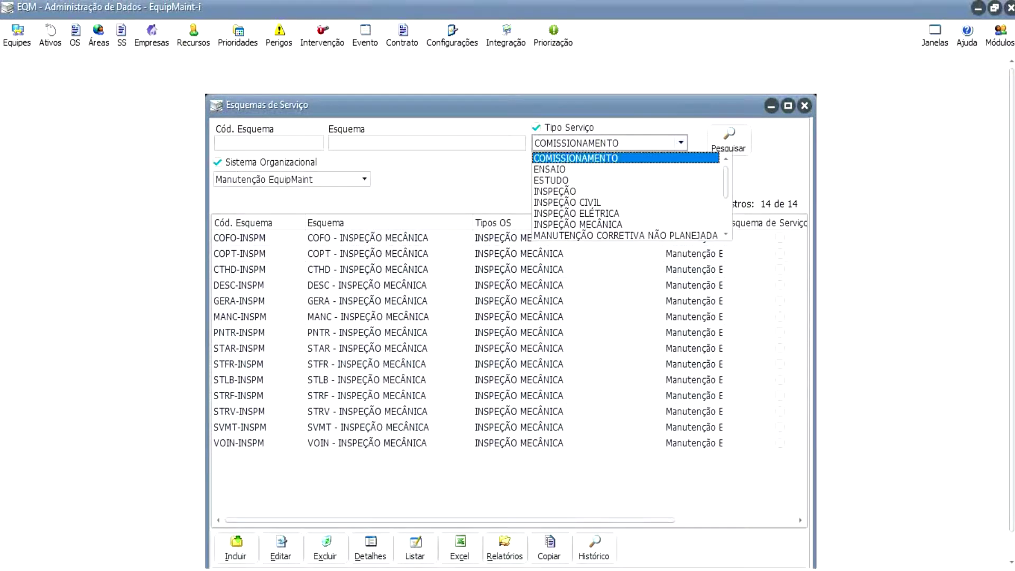
key(Down)
key(Down)
key(Down)
key(Down)
key(Down)
key(Return)
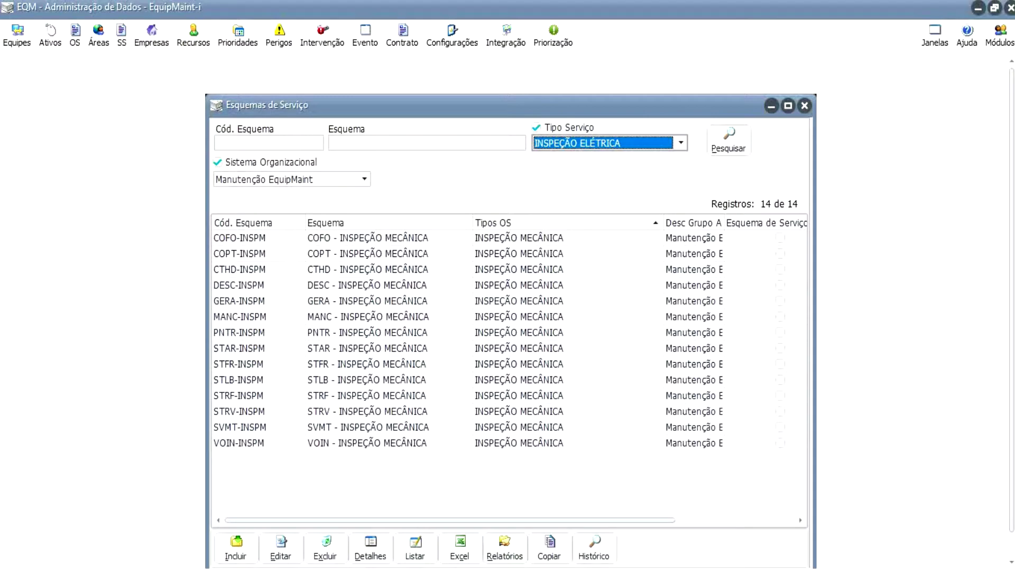
click(728, 142)
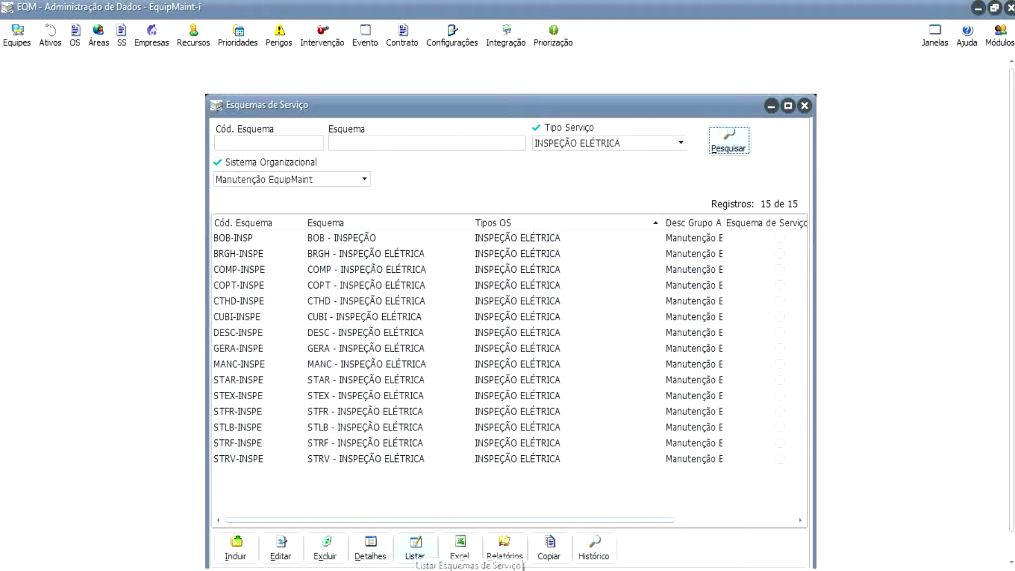
- Preview and close the printable list of the electrical inspection schemes, and export the list to Excel as EquipMaintGrid.xls
click(415, 547)
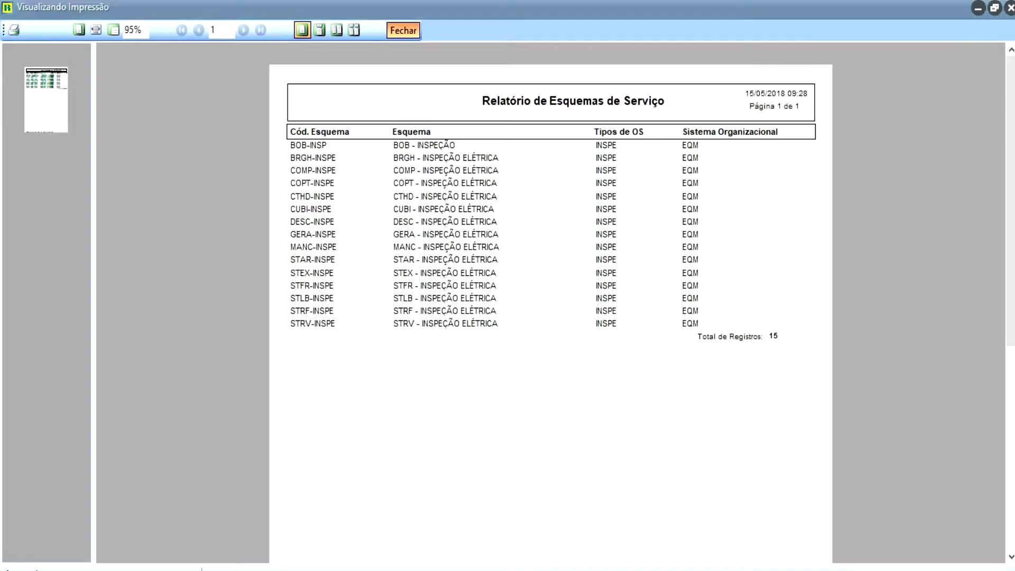
click(403, 30)
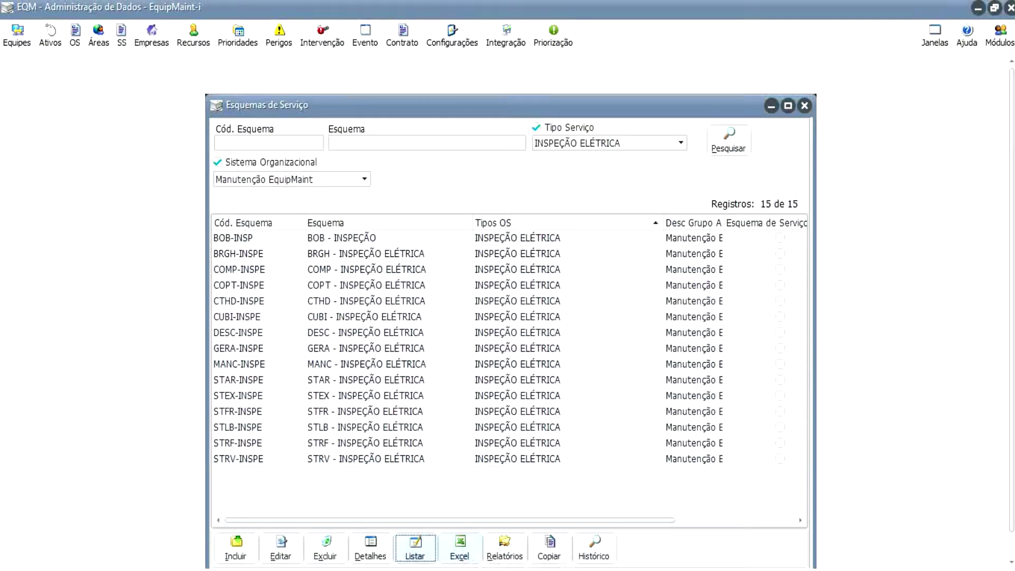
key(Tab)
key(Return)
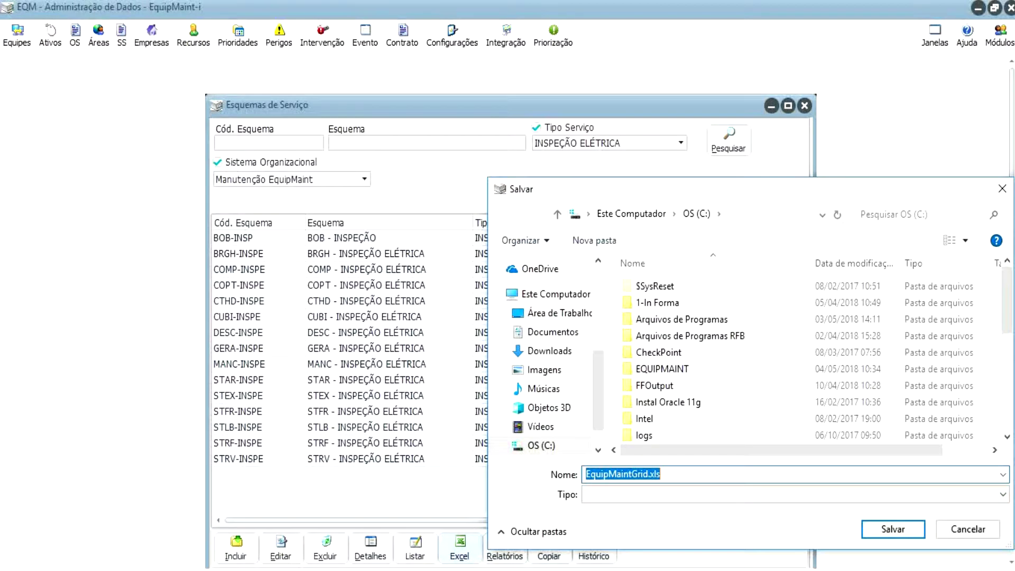
key(Return)
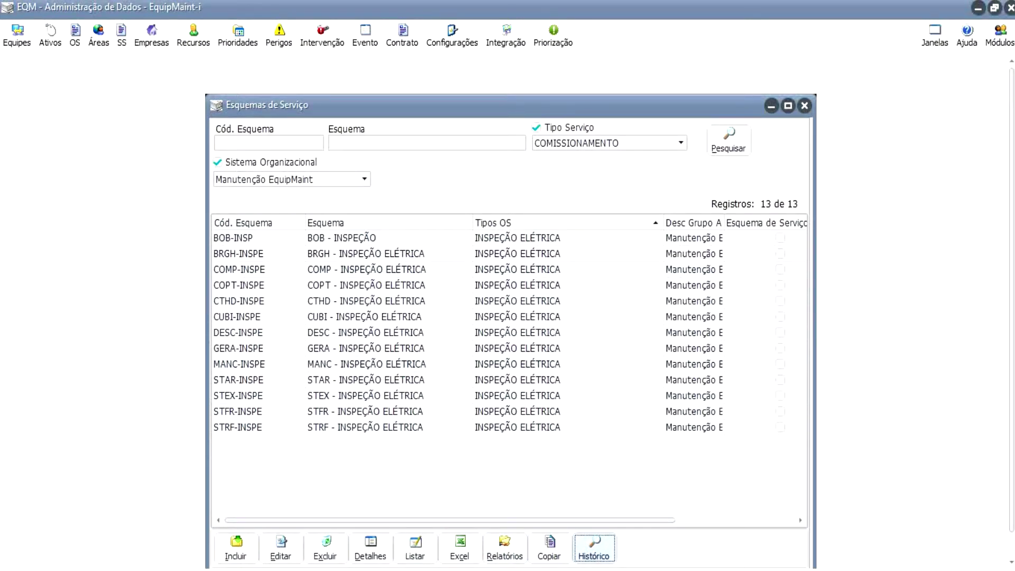
- Change the STRF-INSPE scheme's description to STRF - INSPEÇÃO, and view and close its change history
click(343, 427)
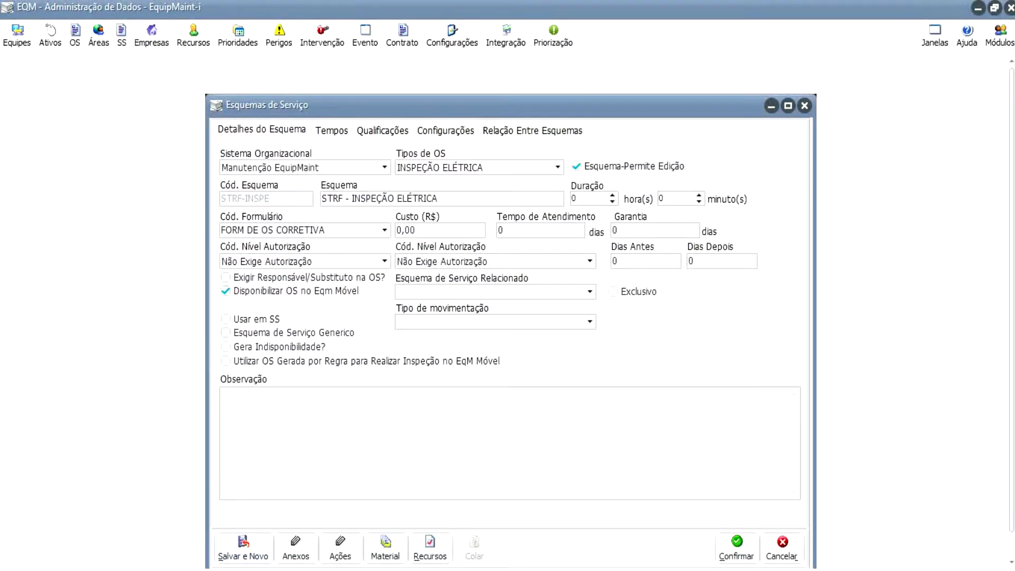
double_click(397, 198)
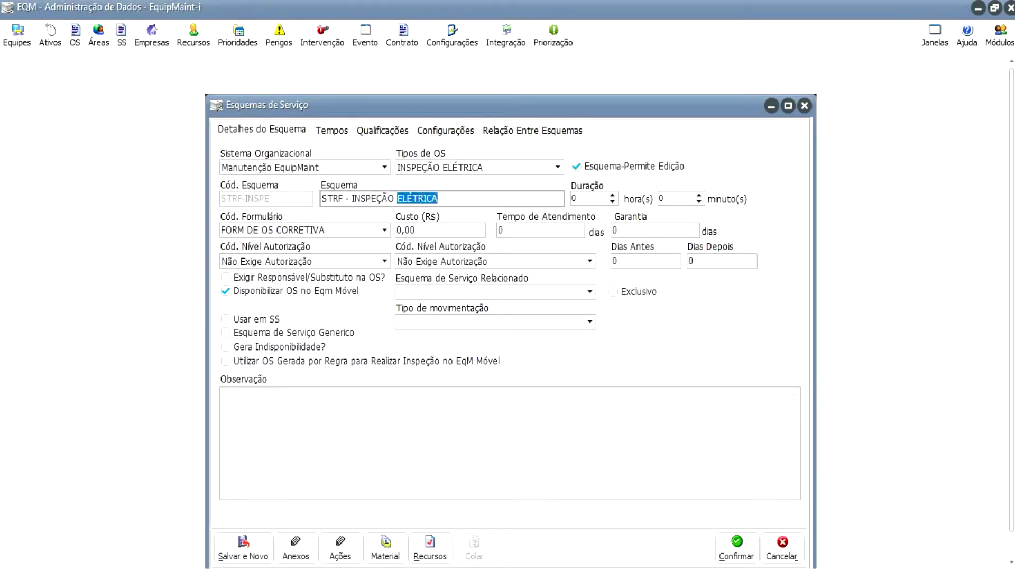
key(BackSpace)
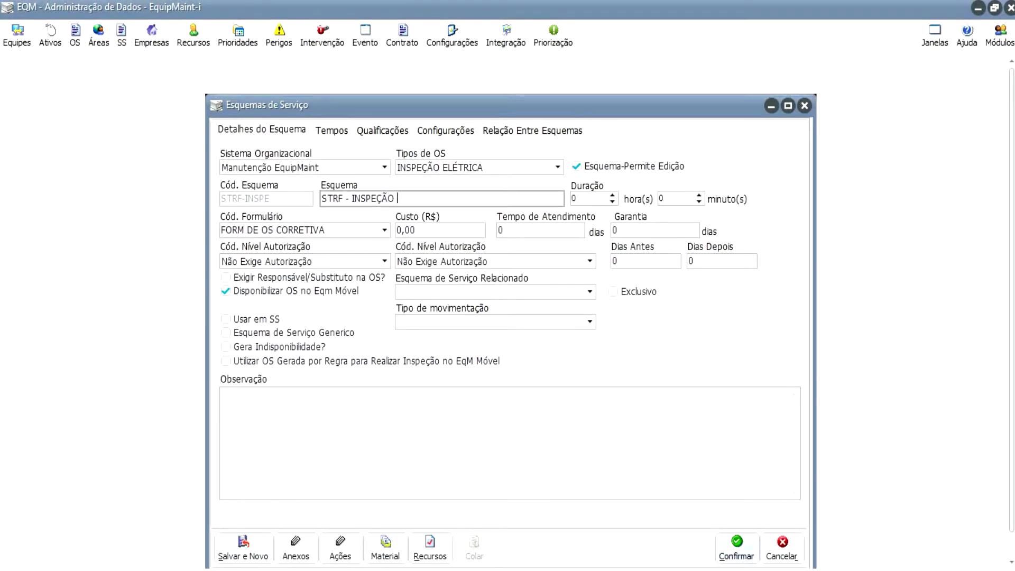
click(736, 549)
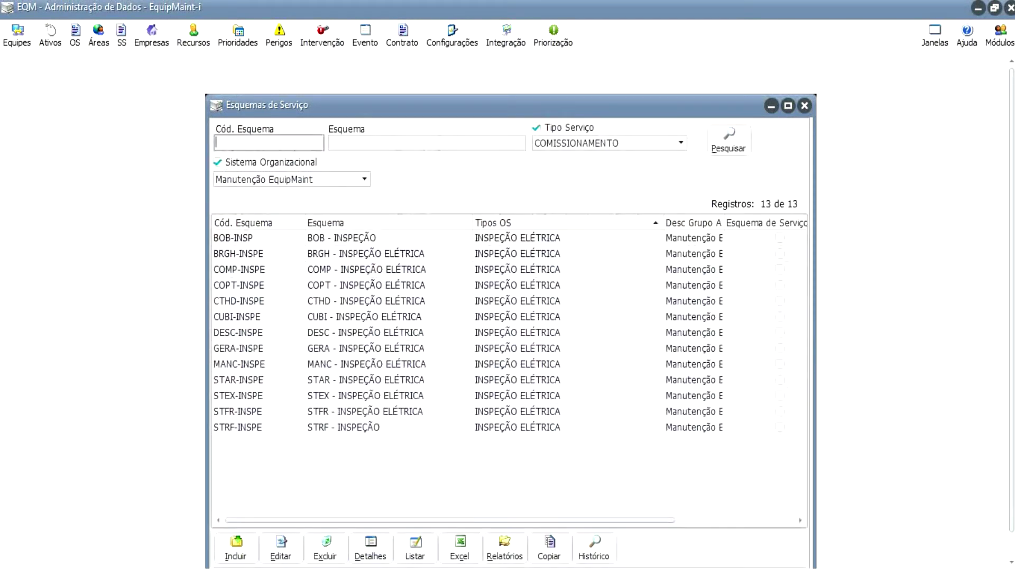
click(594, 549)
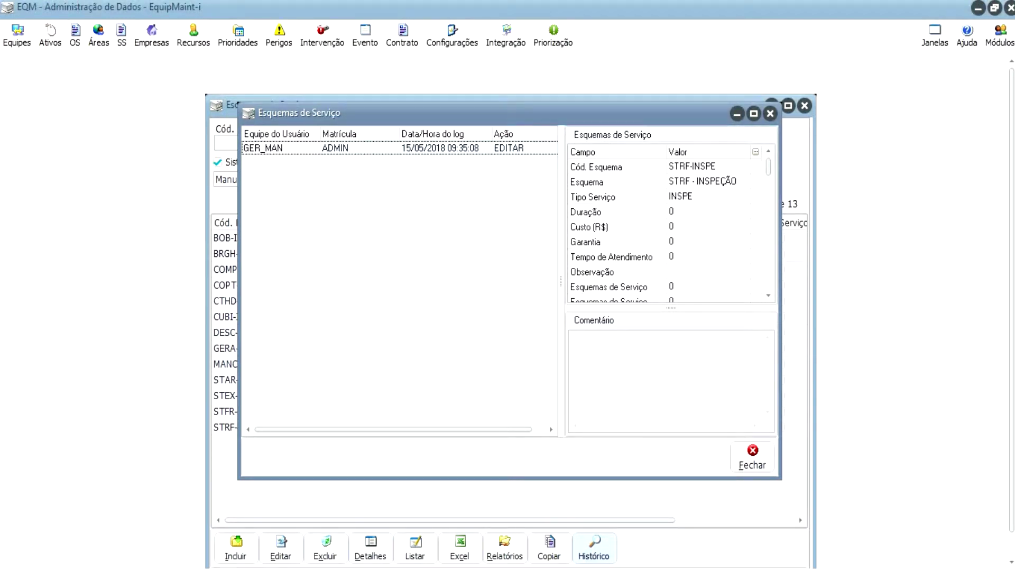
click(751, 457)
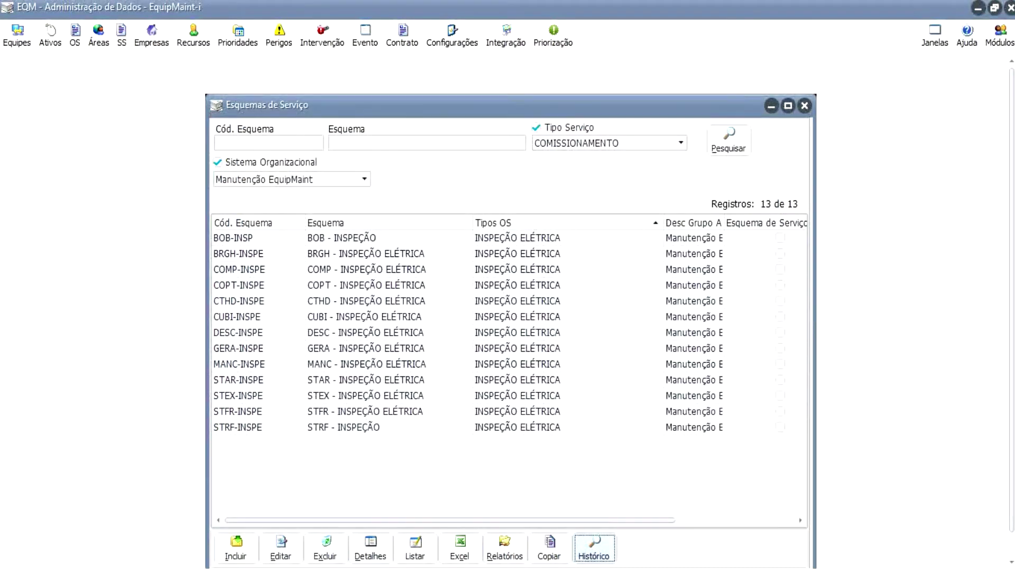
- Start a new service scheme for Manutenção EquipMaint with the OS type MANUTENÇÃO CORRETIVA NÃO PLANEJADA
key(alt+i)
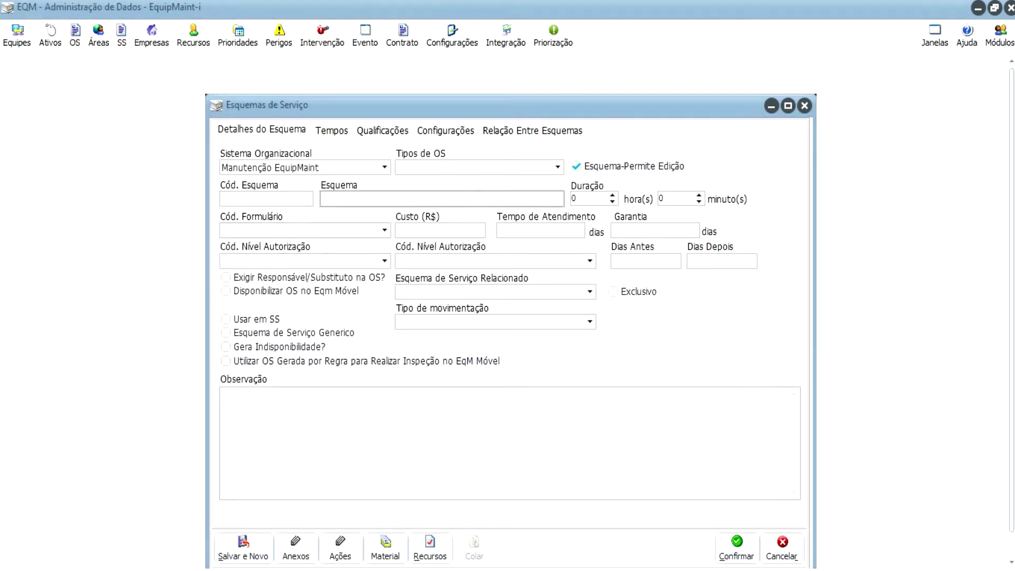
click(384, 167)
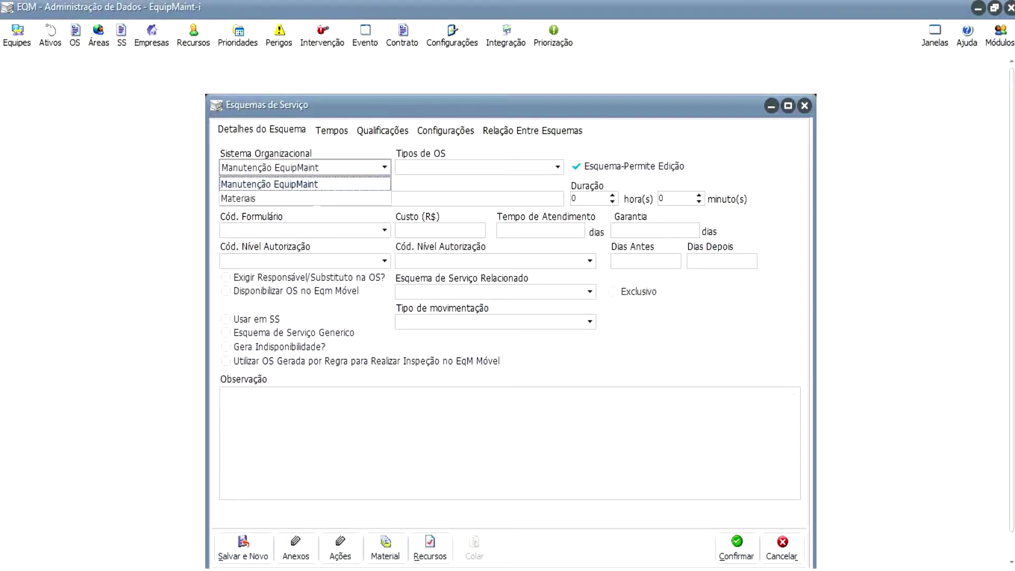
key(Return)
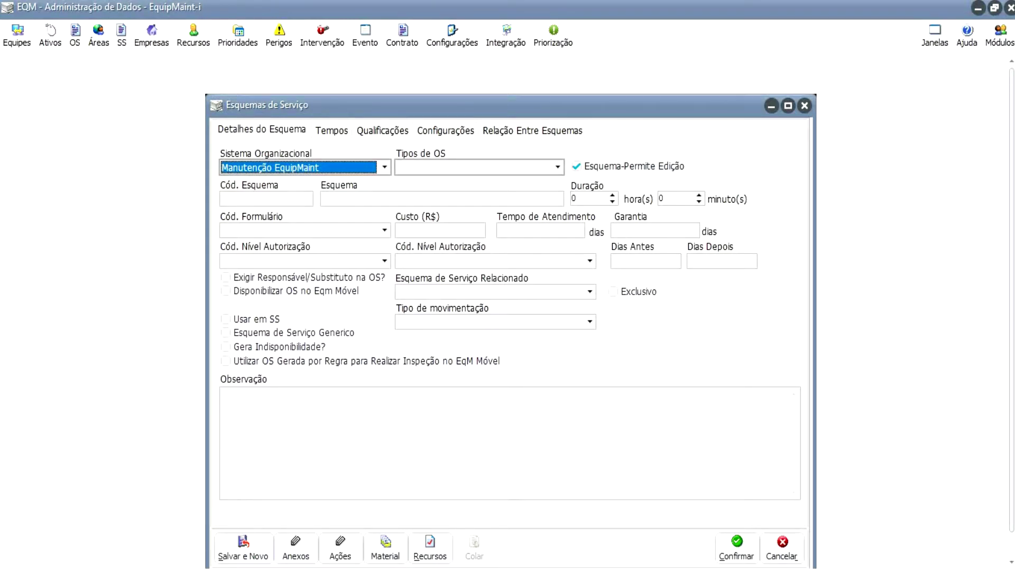
click(557, 167)
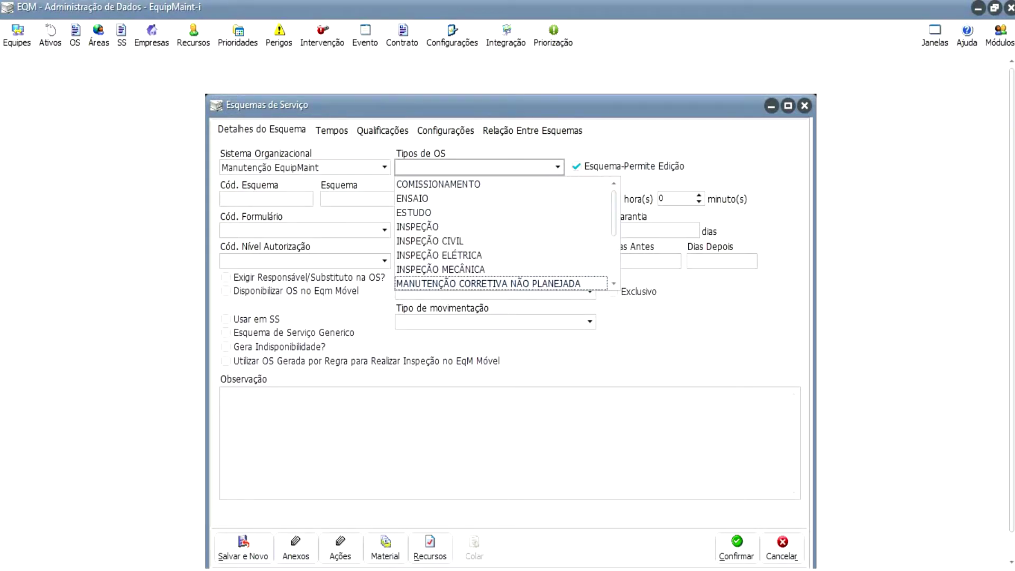
key(Return)
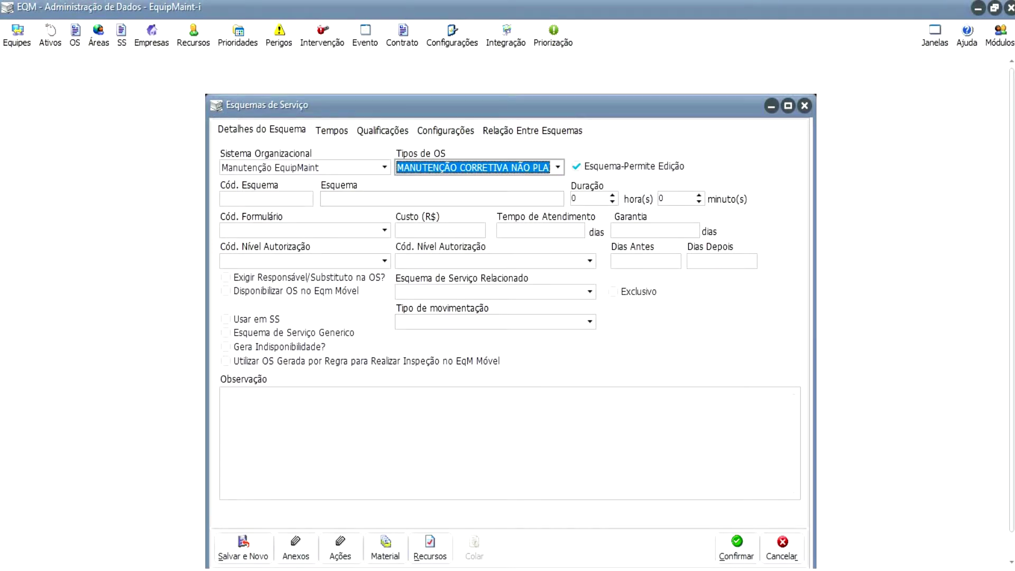
- Give the new scheme the code 222, the description ESQUEMA and a duration of 5 hours
key(Tab)
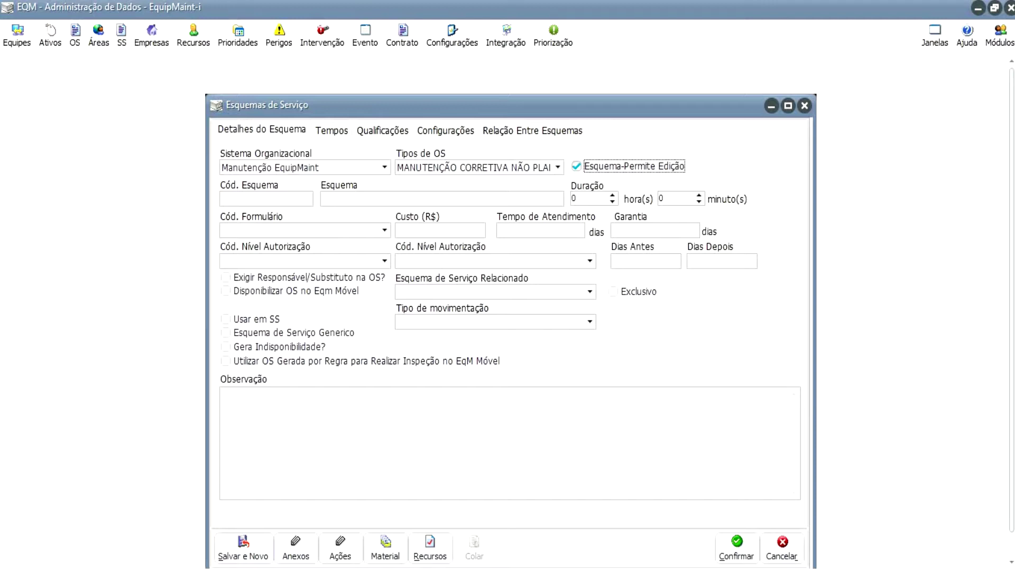
key(Tab)
key(Tab)
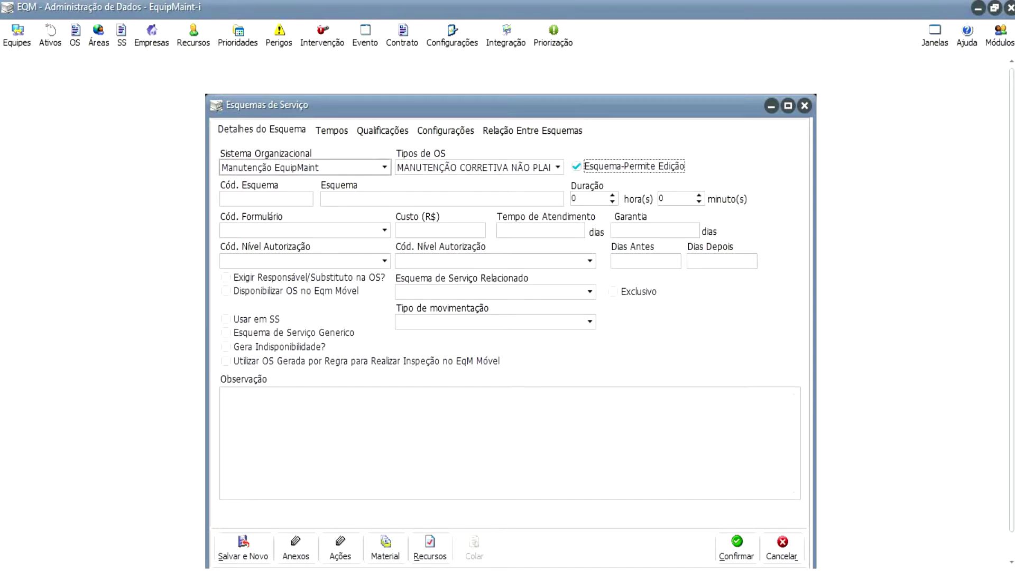
text(222)
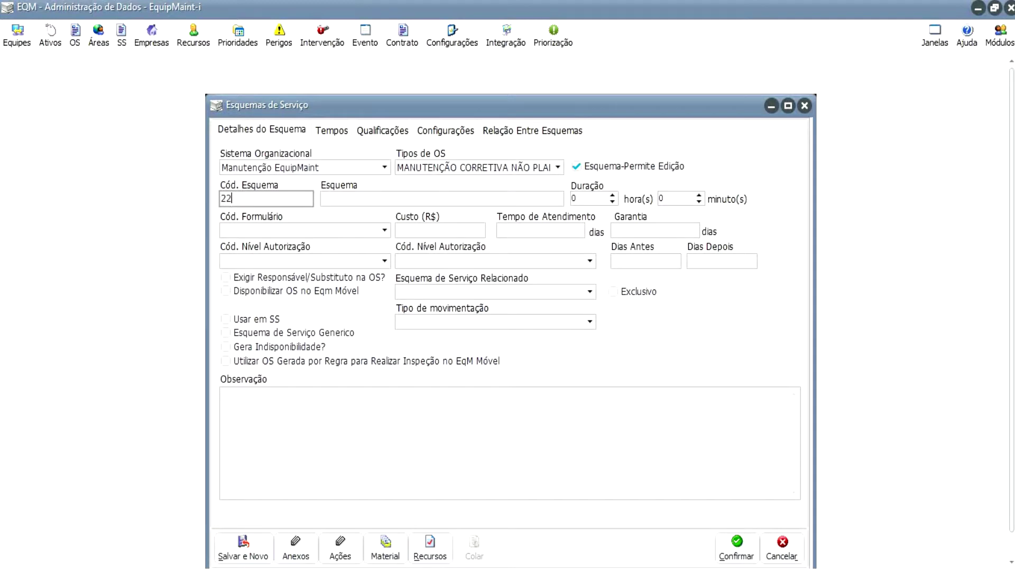
key(Tab)
text(ESQUEMA)
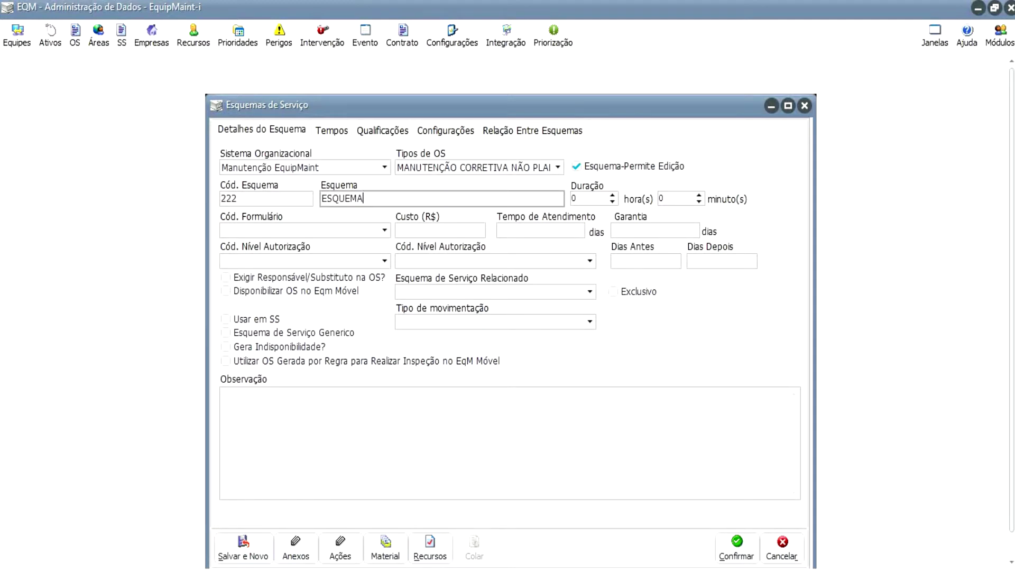
key(Tab)
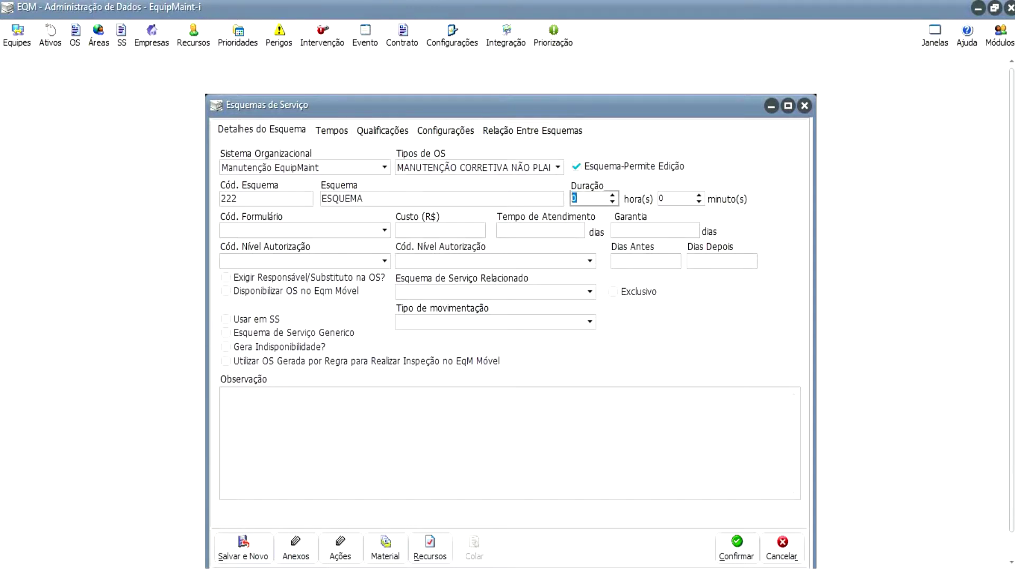
text(5)
key(Tab)
key(Tab)
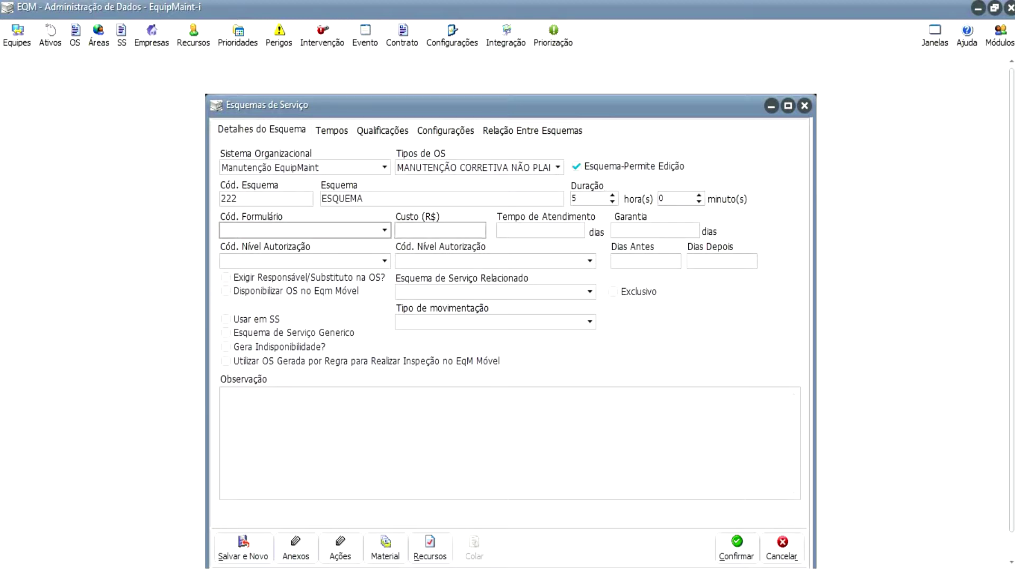
- Assign the form FORM ADUTORA ATIVO and the first authorization level Egenharia to the new scheme
key(alt+Down)
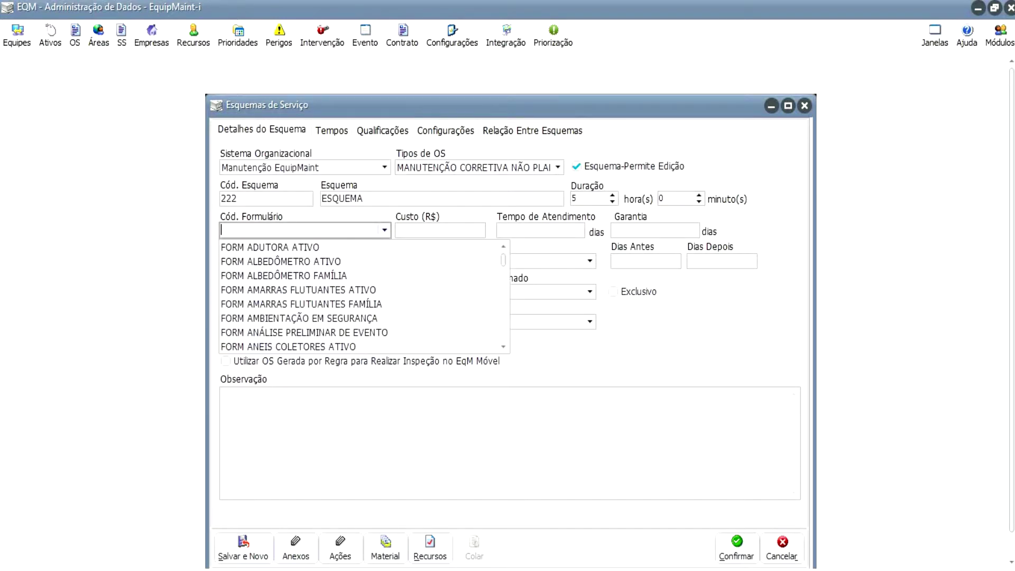
key(Return)
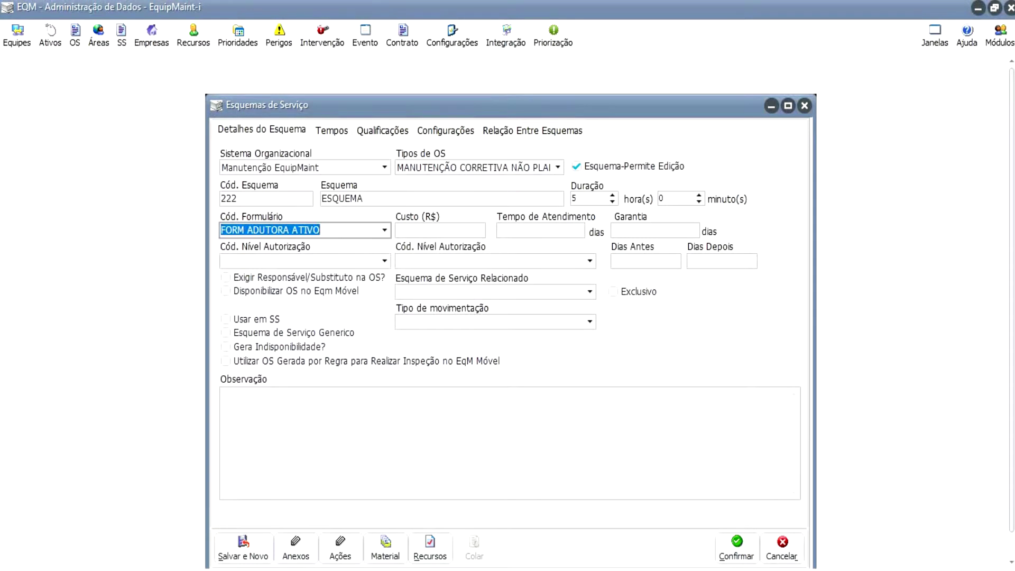
click(440, 231)
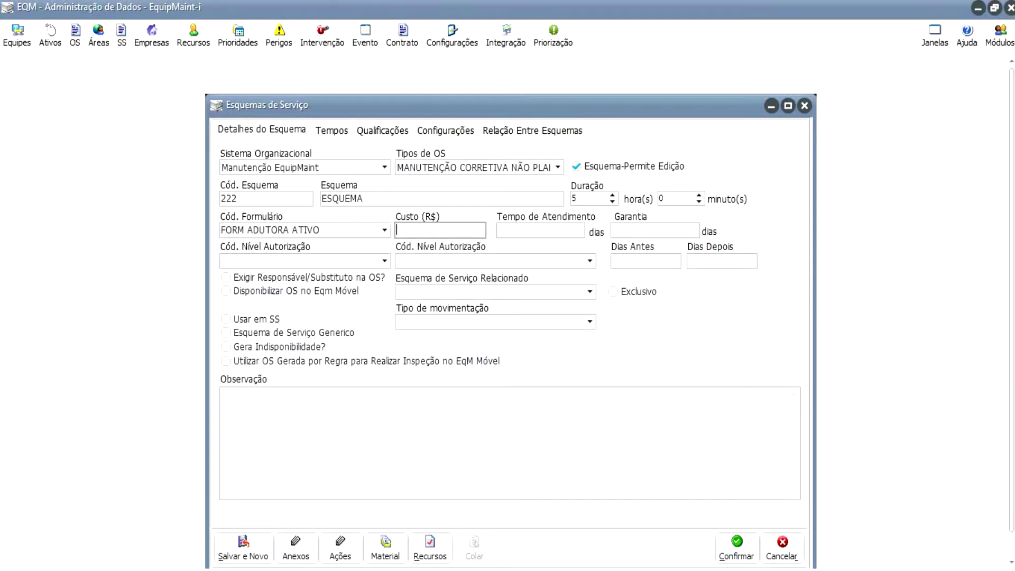
click(540, 231)
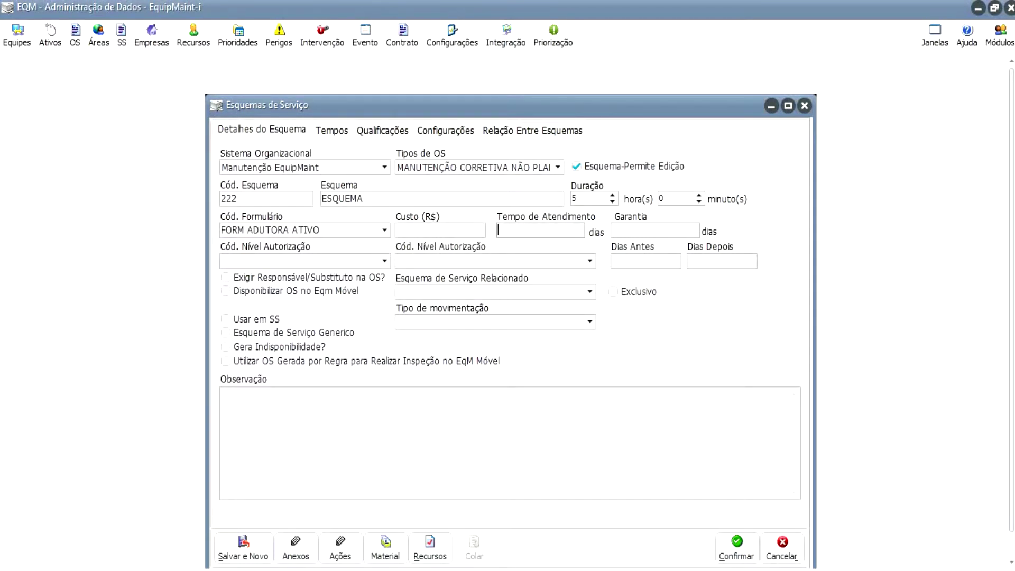
click(654, 230)
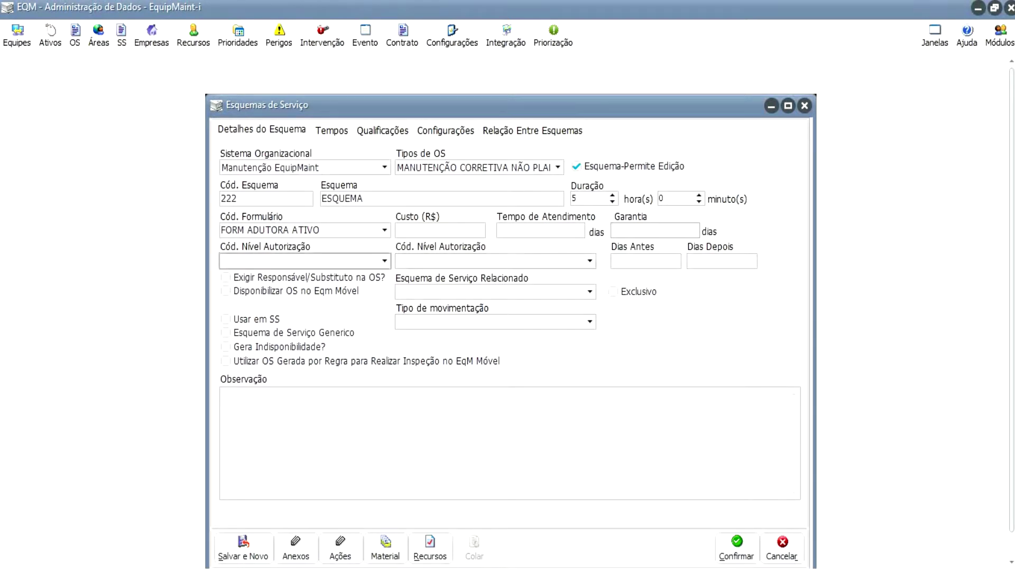
click(385, 261)
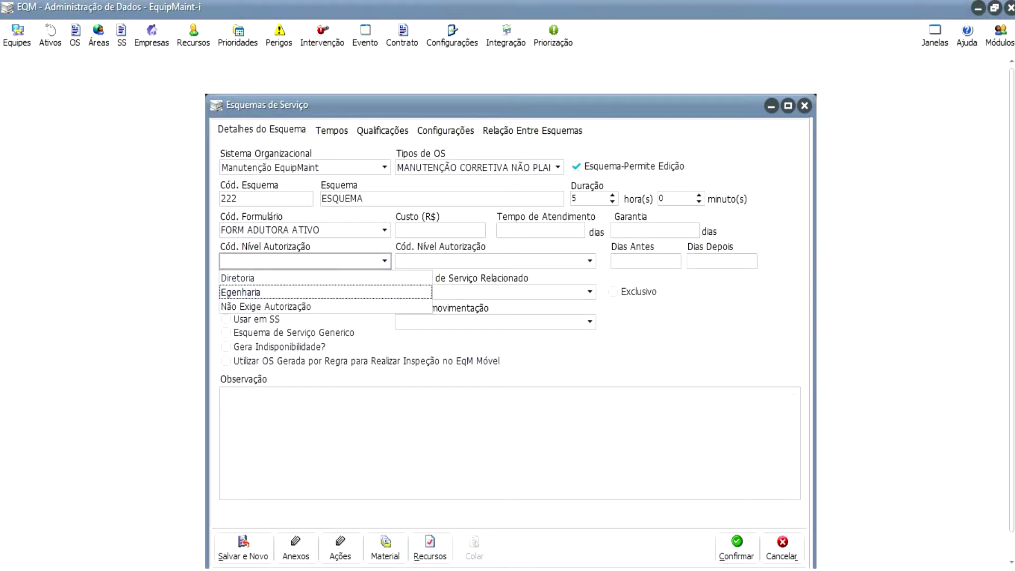
key(Return)
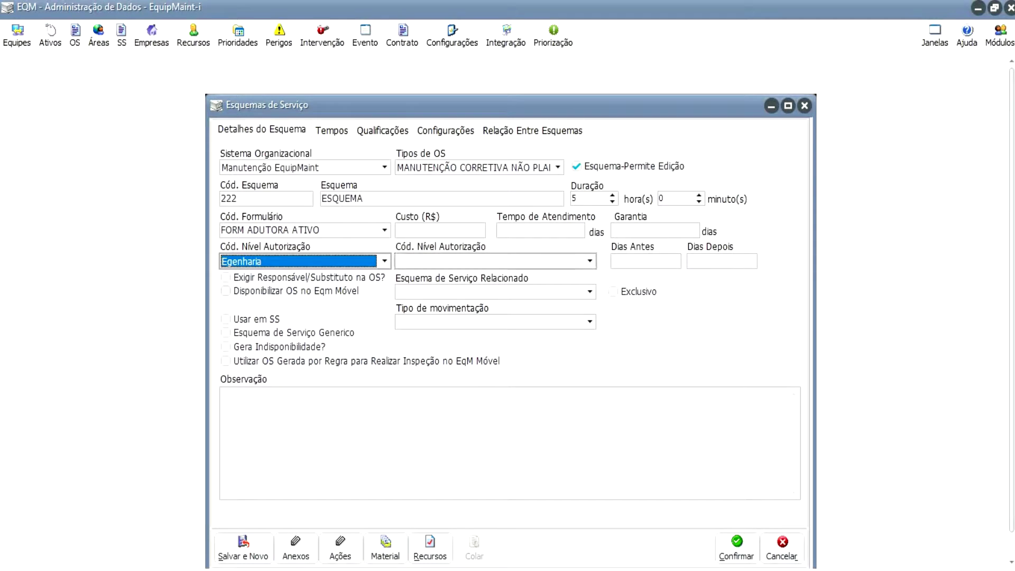
- Enable Disponibilizar OS no Eqm Móvel and Gera Indisponibilidade for the new scheme
click(645, 261)
click(721, 261)
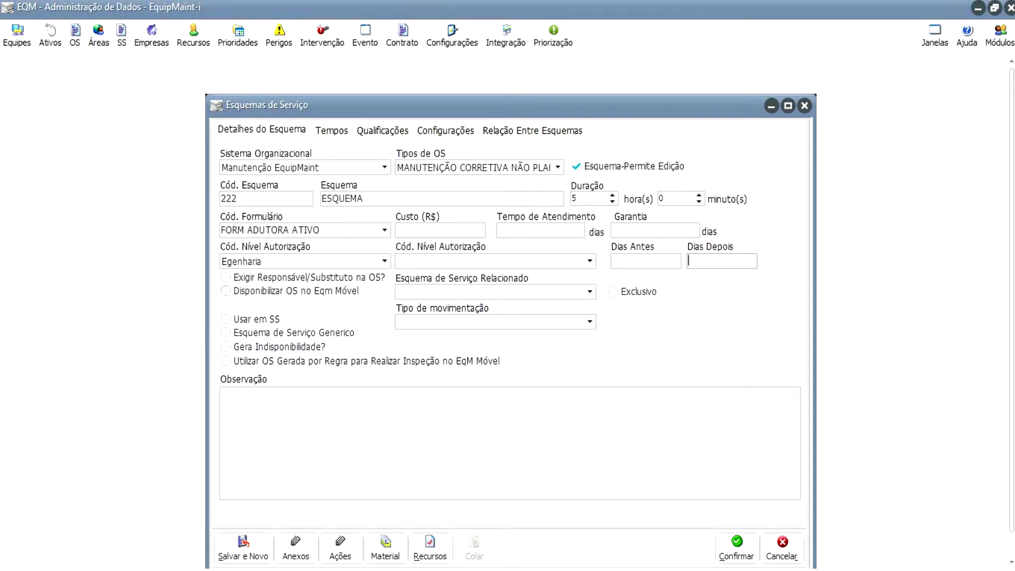
click(225, 291)
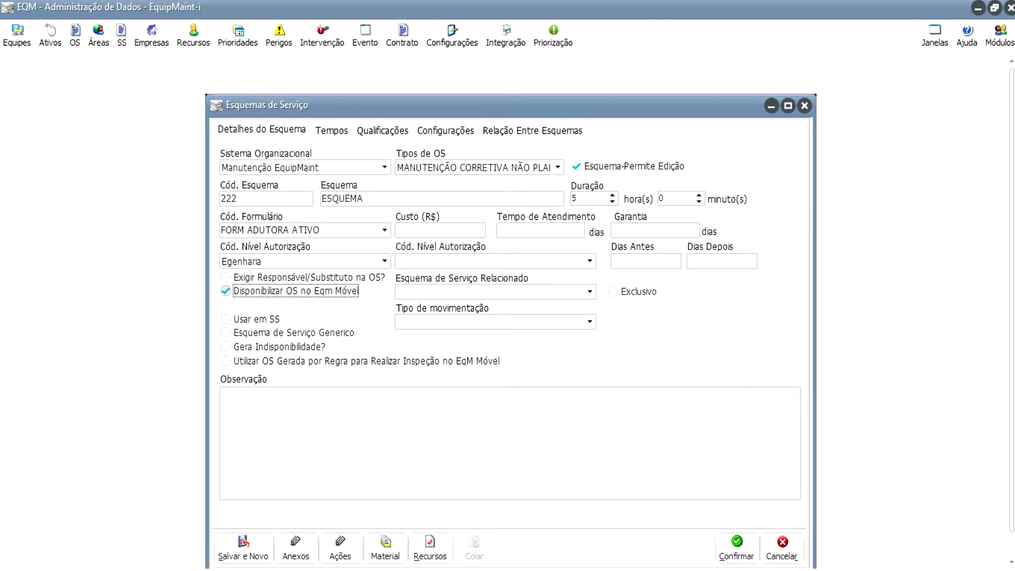
click(225, 346)
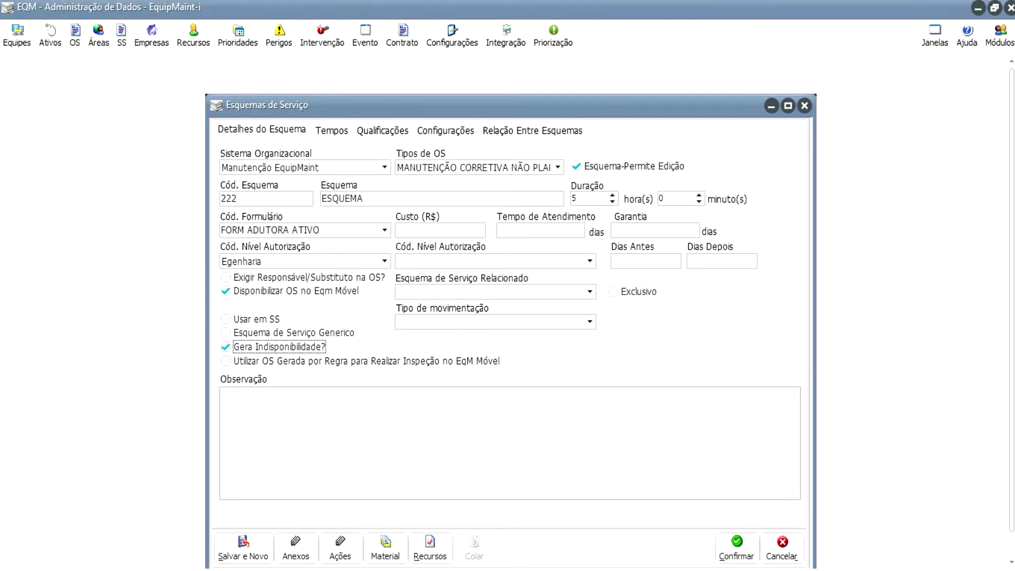
click(222, 393)
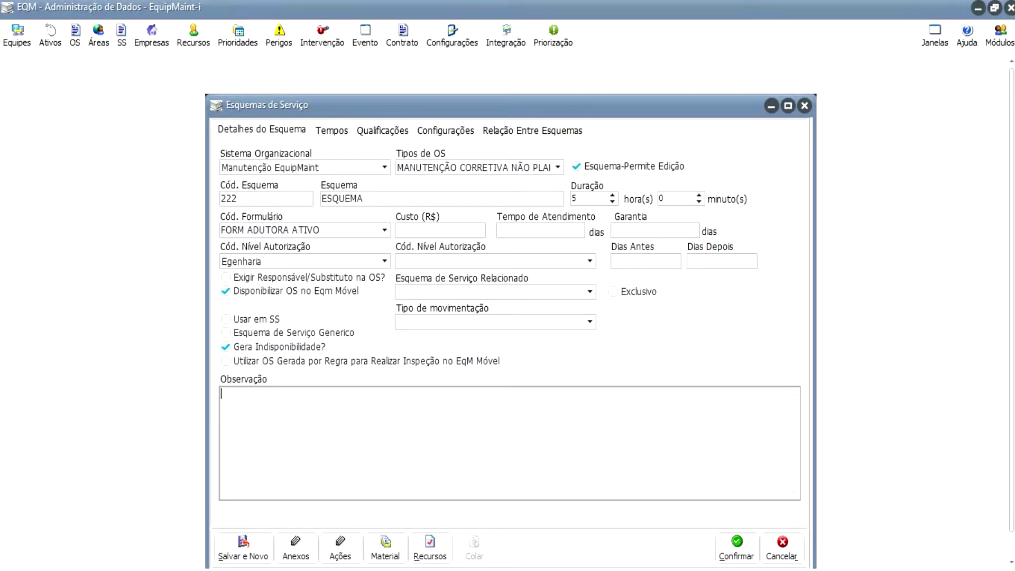
- Add TEMPO DE ESPERA to the new scheme's times
click(331, 130)
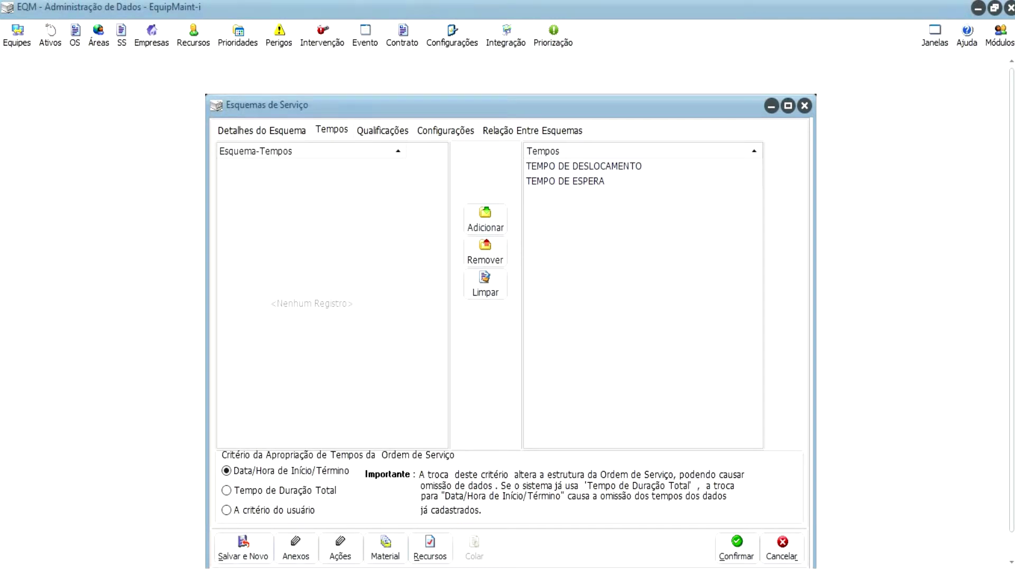
click(564, 181)
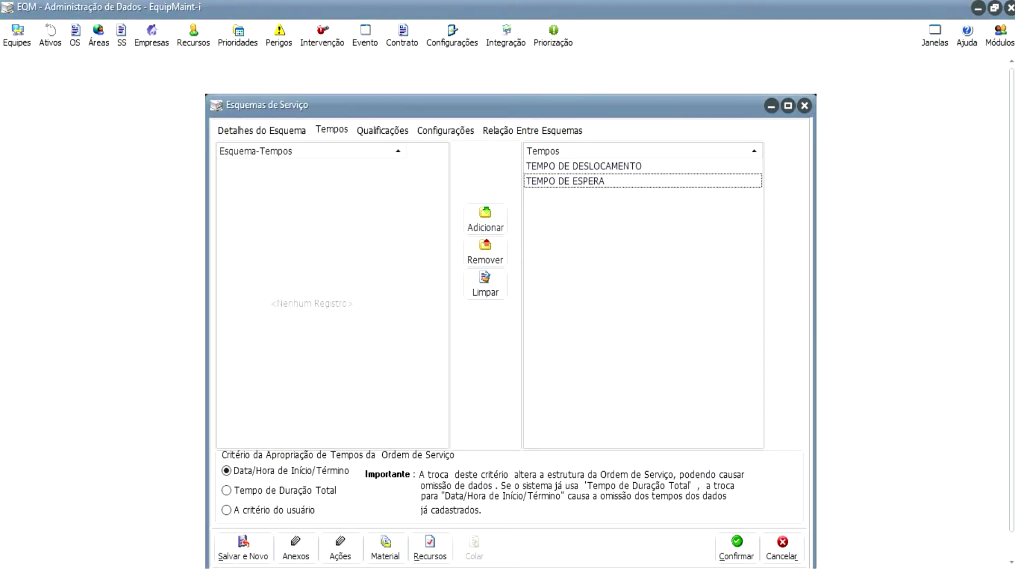
click(485, 222)
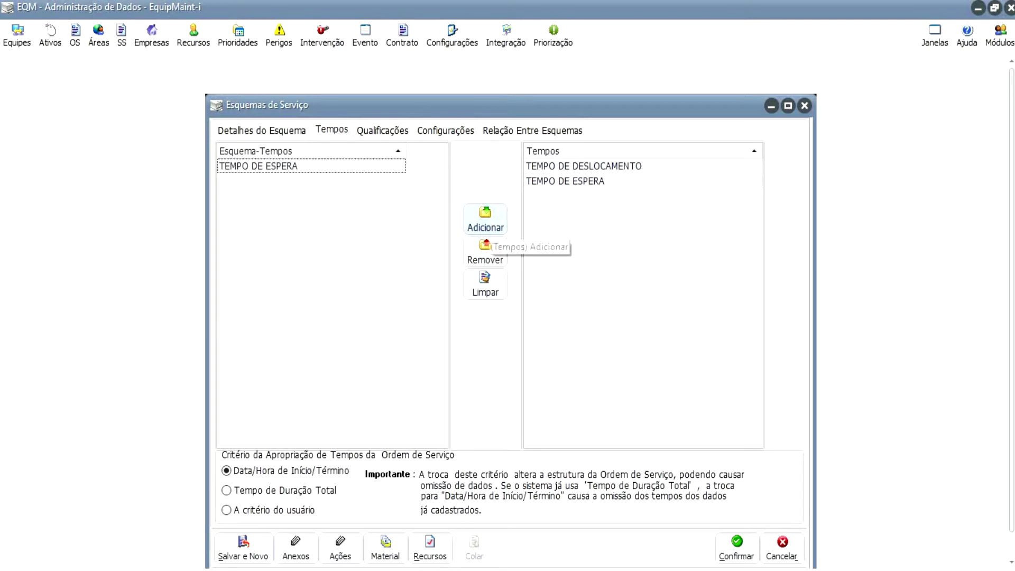
- Add SEG ELETRICIDADE NR10 COMPLEME to the new scheme's required qualifications
click(382, 130)
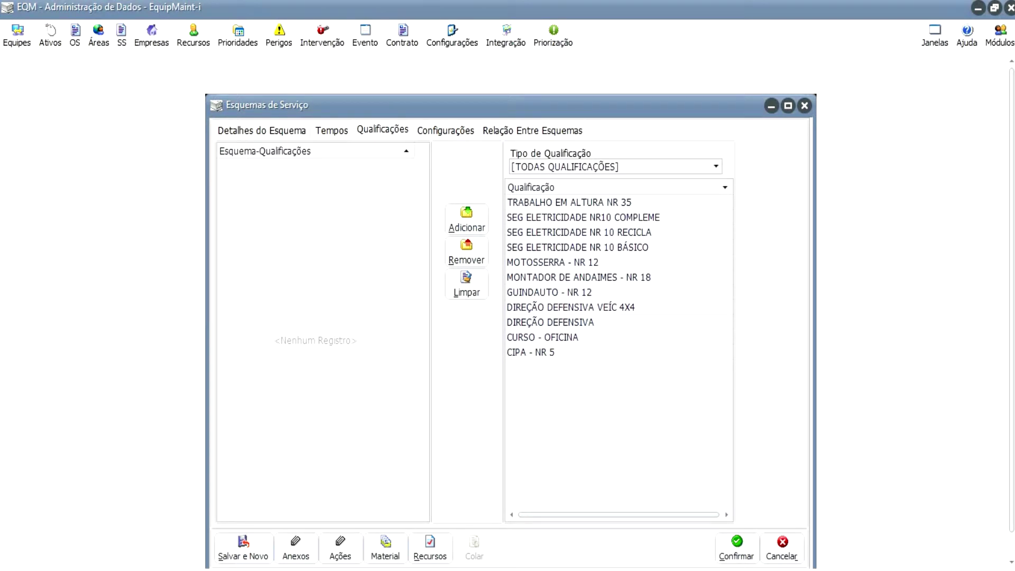
click(382, 129)
click(583, 216)
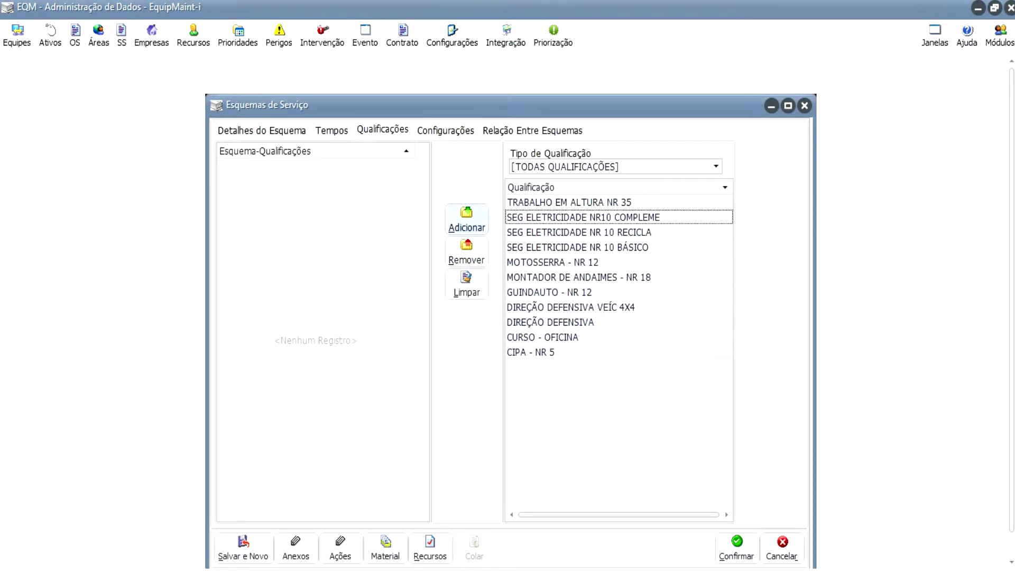
click(466, 222)
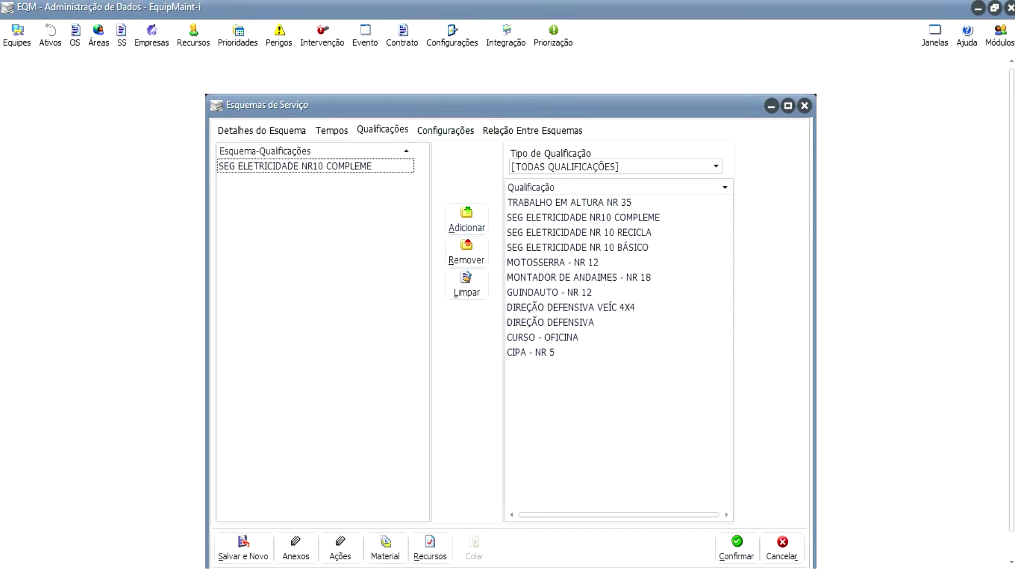
- Review the new scheme's service order print settings and its relations with other schemes
click(445, 130)
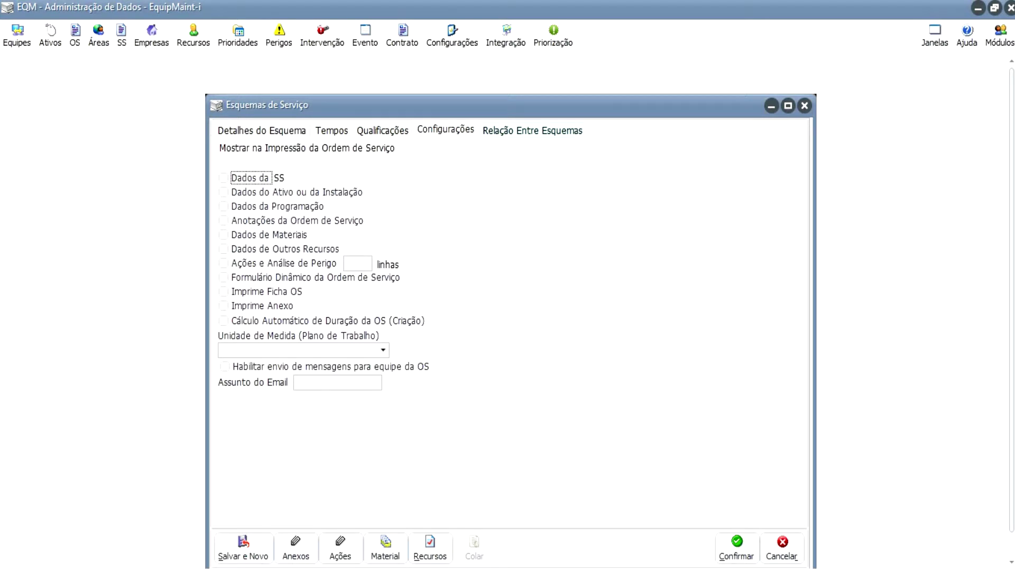
click(532, 130)
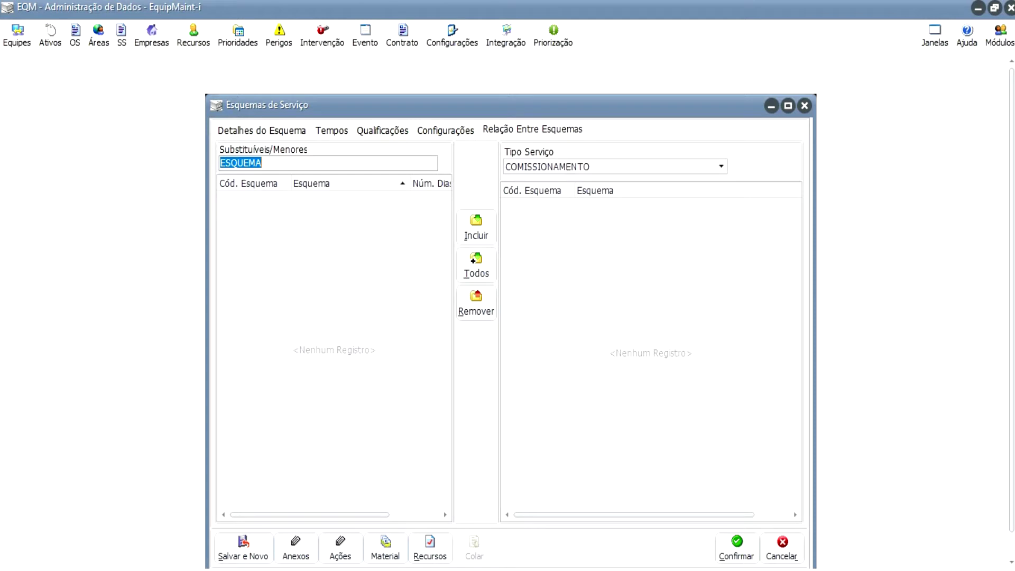
click(532, 129)
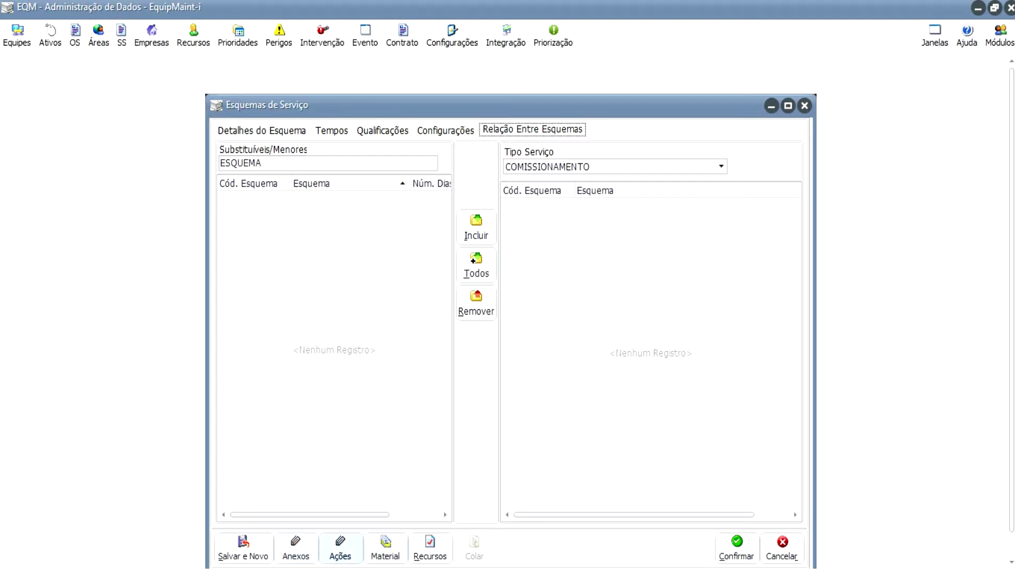
- Start a new action for the scheme and add VERIFICAR VEGETAÇÃO OBSTRUINDO A FAIXA DE SERVIDÃO as its description
click(340, 547)
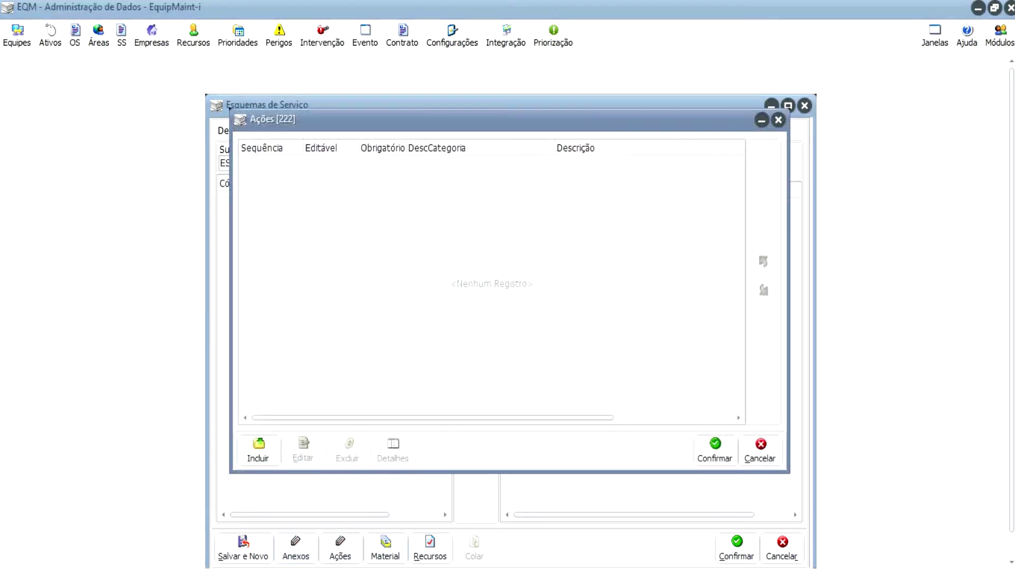
click(258, 449)
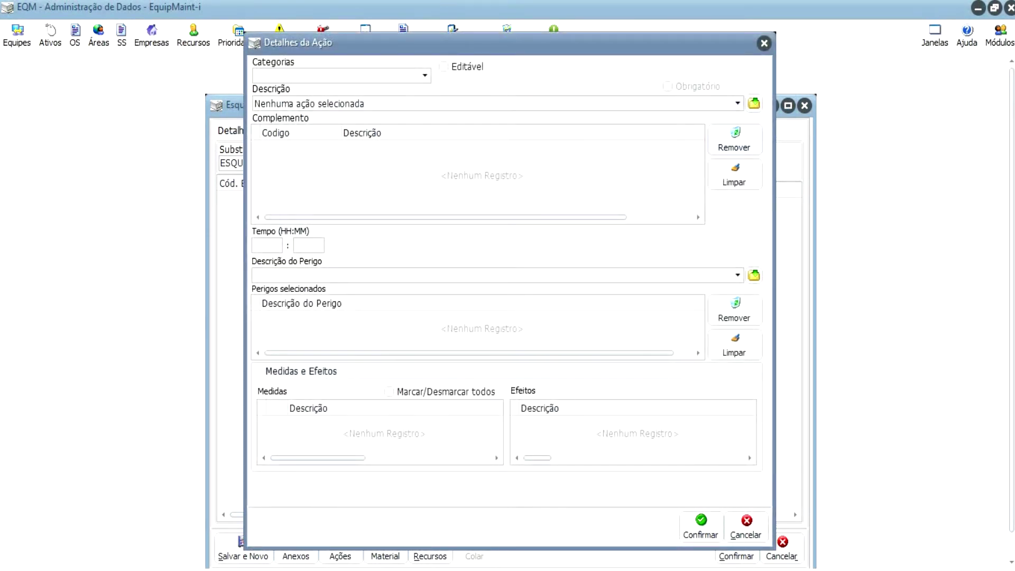
click(737, 103)
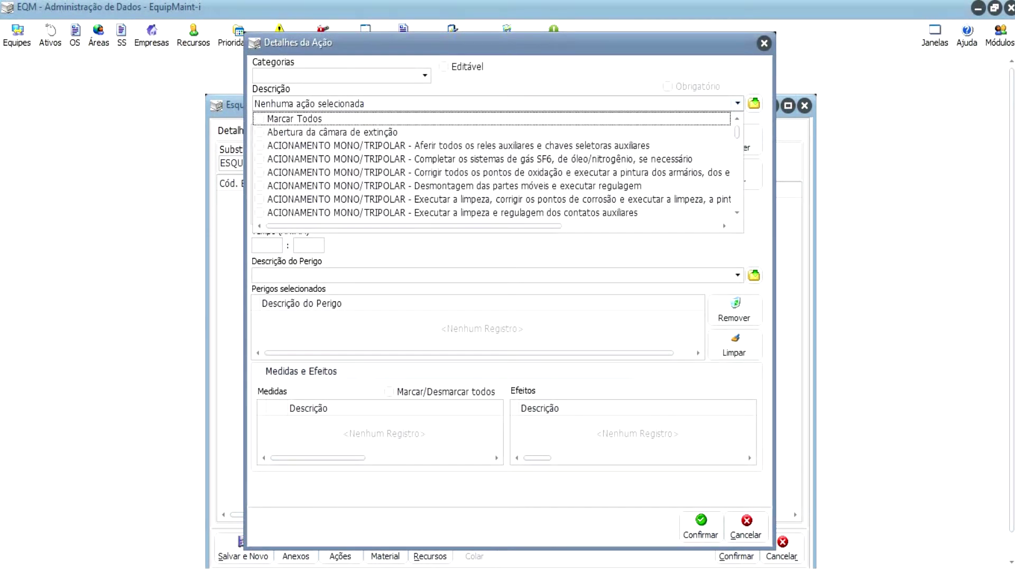
drag(737, 132, 737, 200)
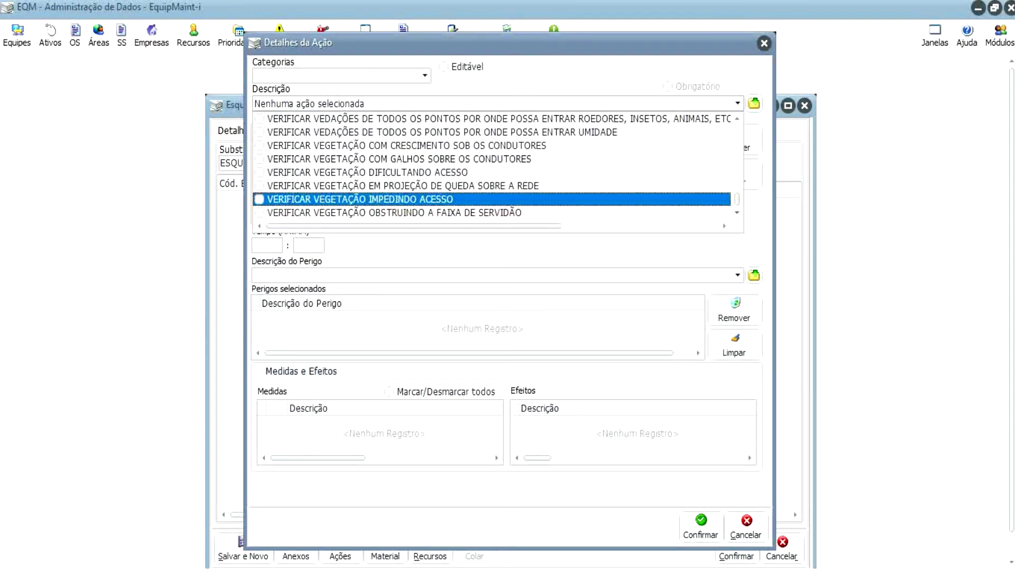
click(259, 212)
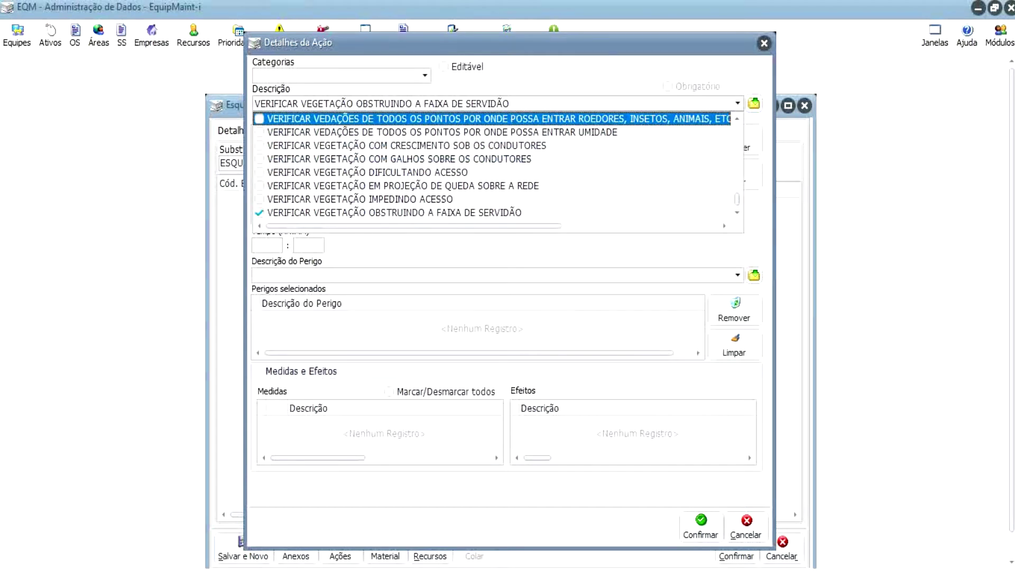
click(754, 103)
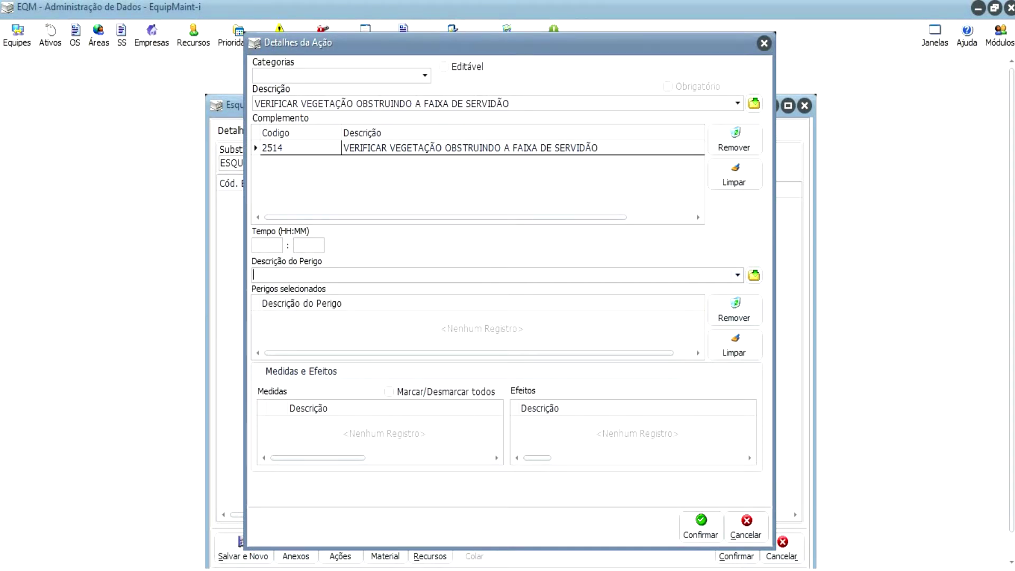
- Add the hazard ANIMAIS PEÇONHENTOS with the measure USAR LUVA to the action, and save the scheme's actions
click(738, 275)
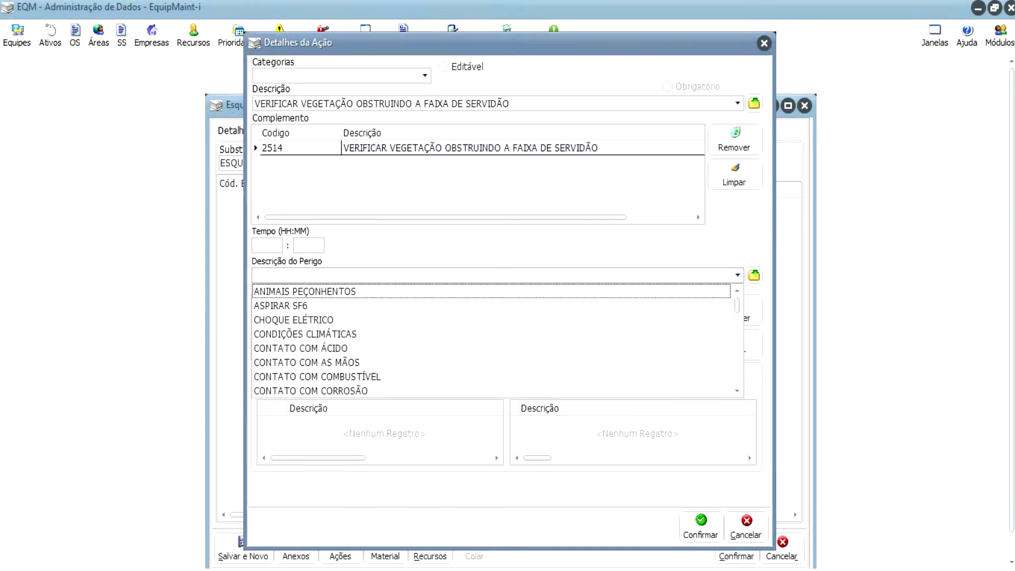
key(Return)
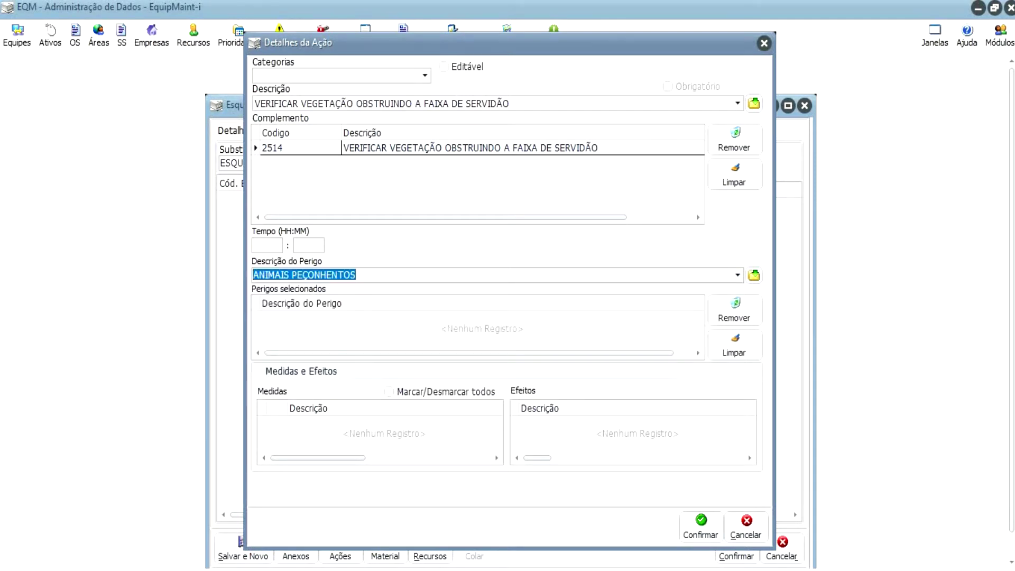
click(753, 275)
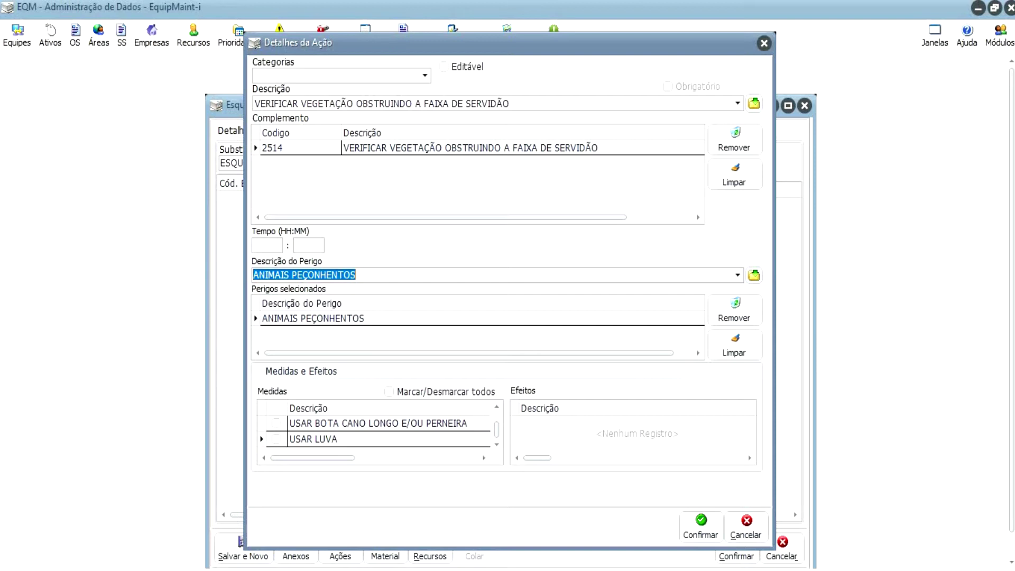
click(276, 438)
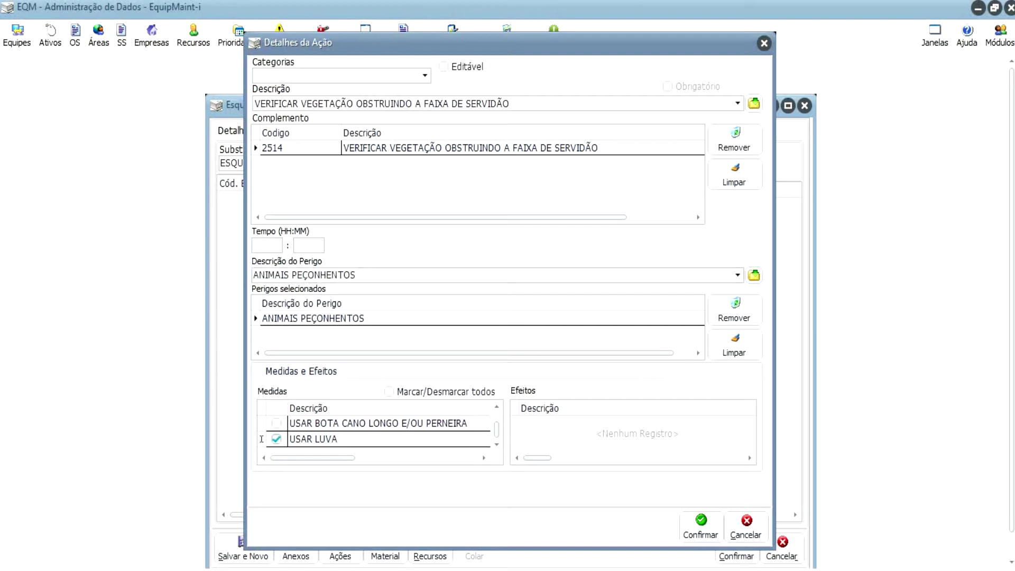
click(261, 423)
click(701, 526)
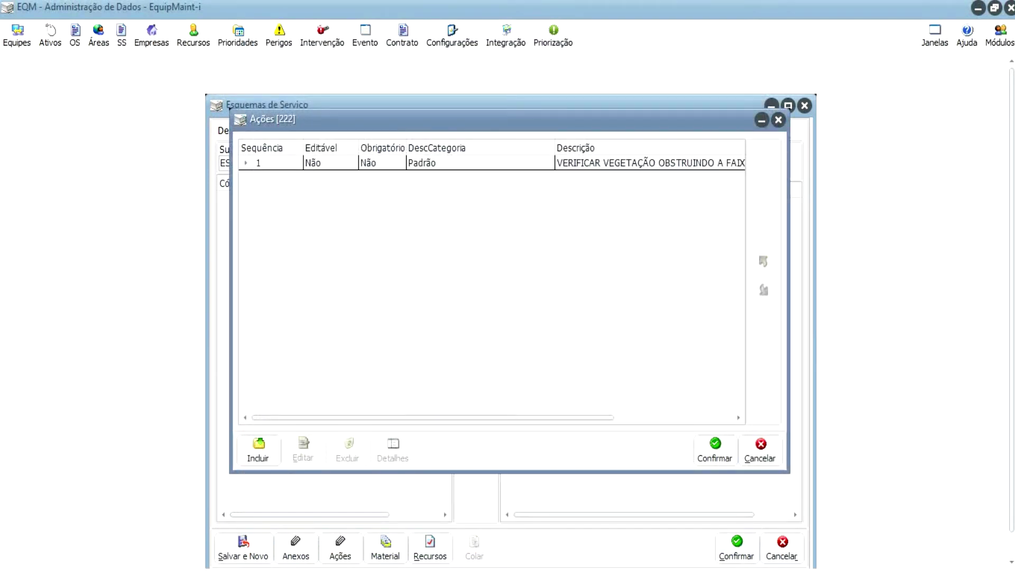
click(715, 450)
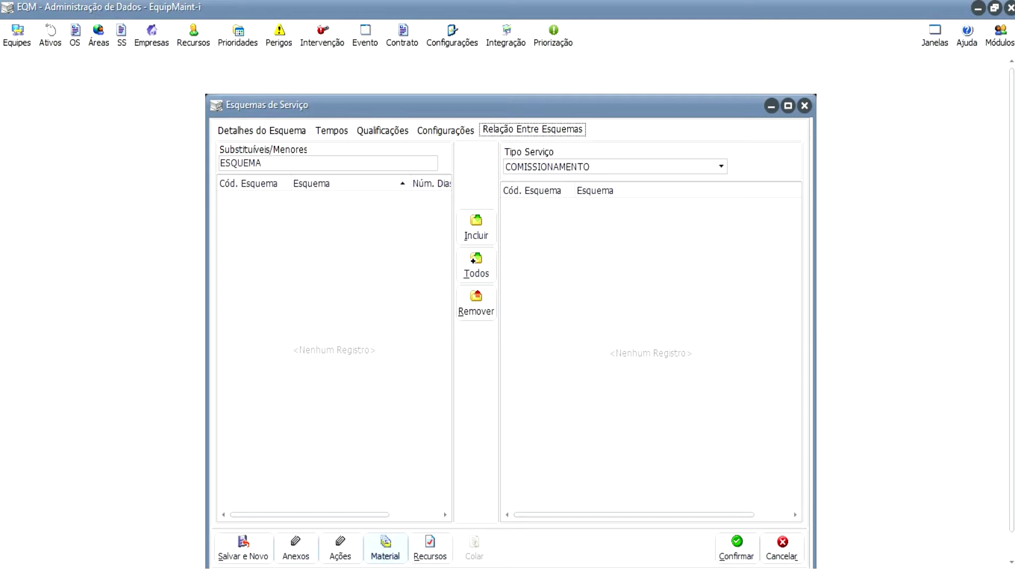
- Search stock materials of type TIPO MATERIAL PADRAO and choose LUVA ELETRODUTO PVC ROSQ 3/4 as a new material for the scheme
click(385, 548)
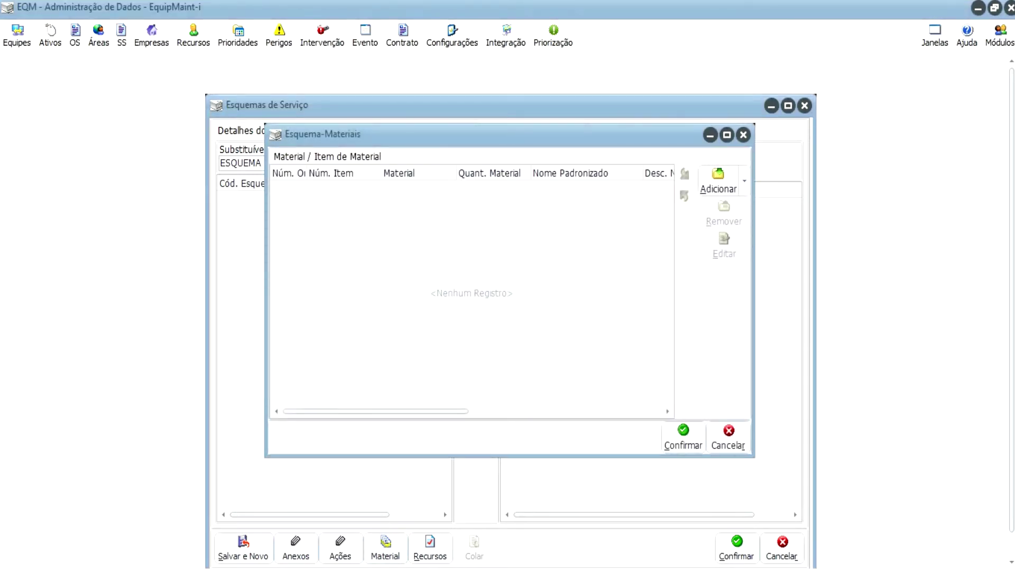
click(718, 181)
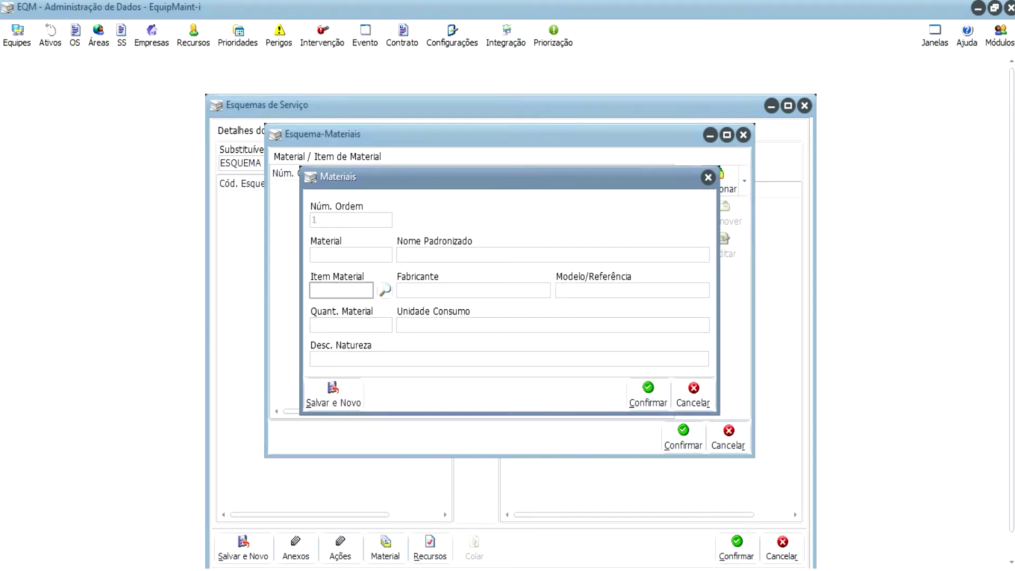
click(384, 291)
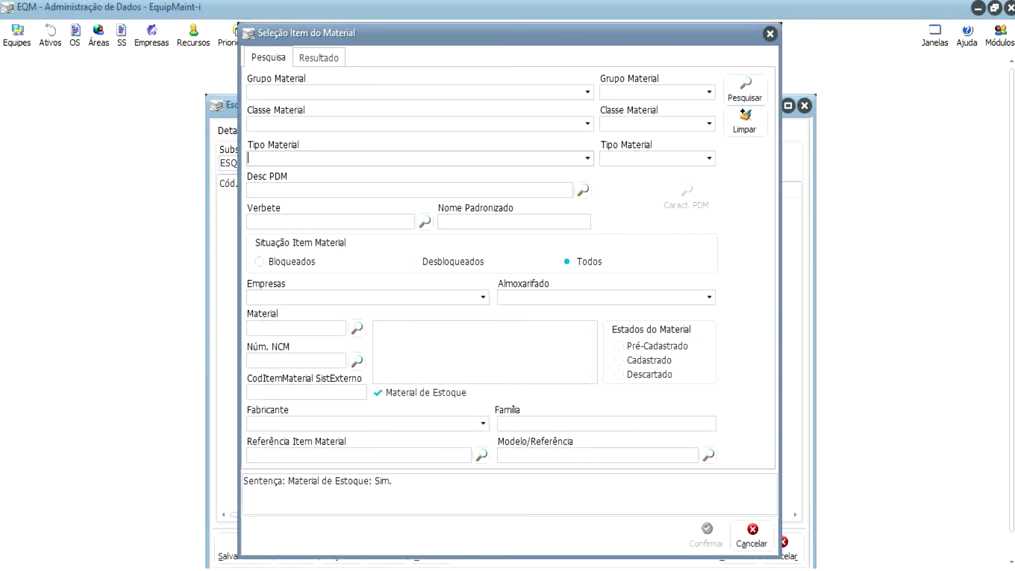
click(587, 158)
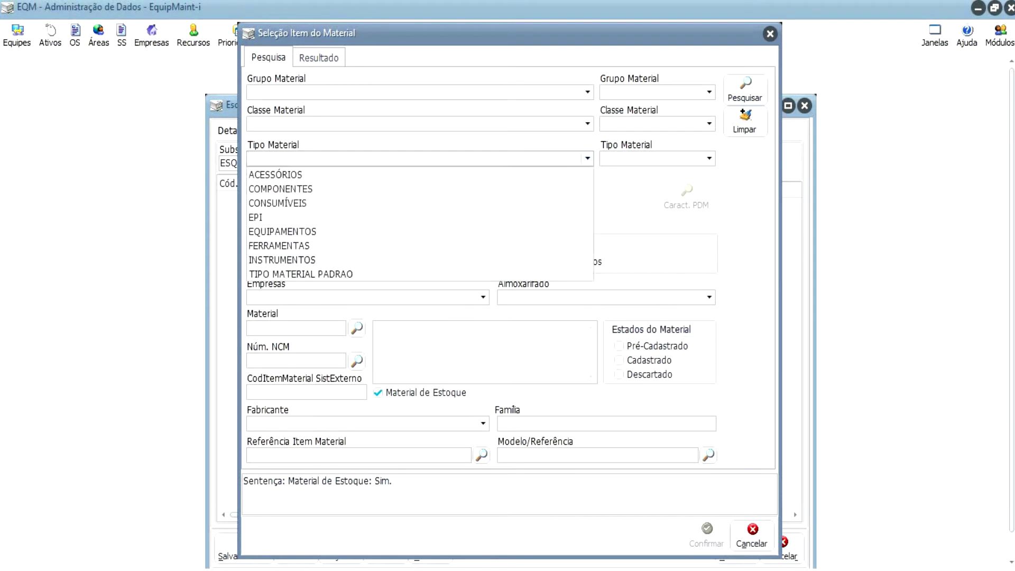
key(Return)
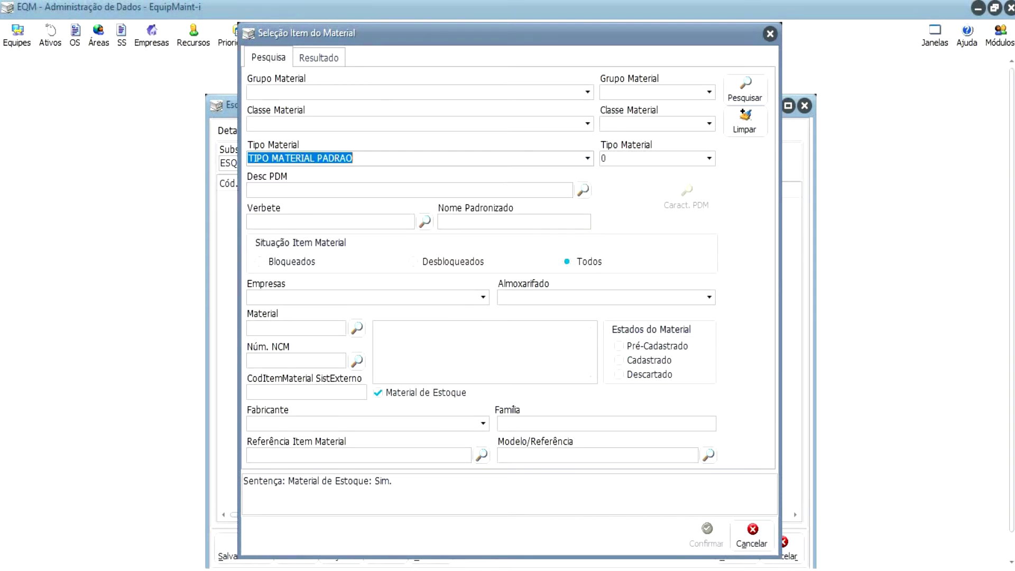
click(745, 90)
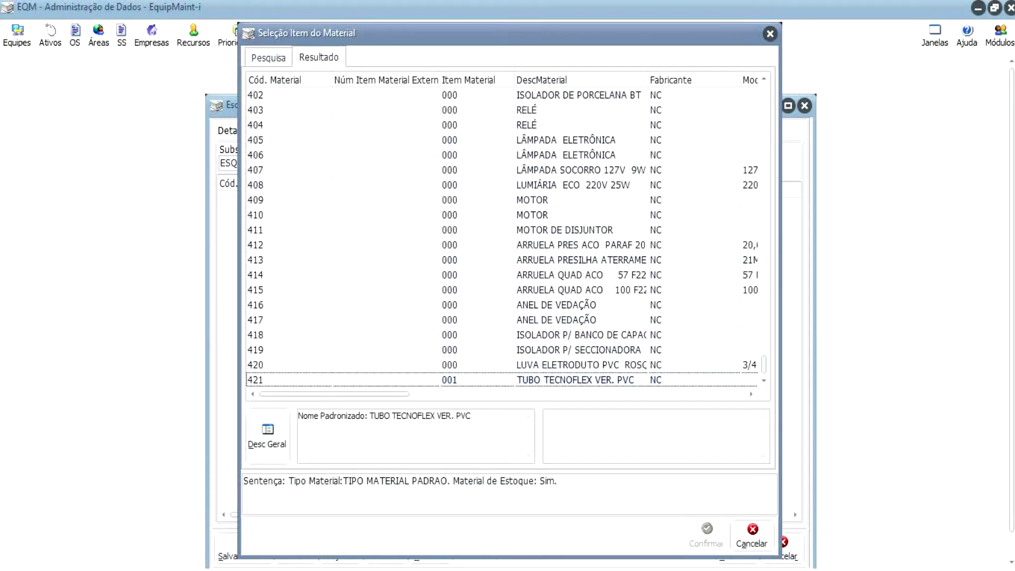
click(582, 364)
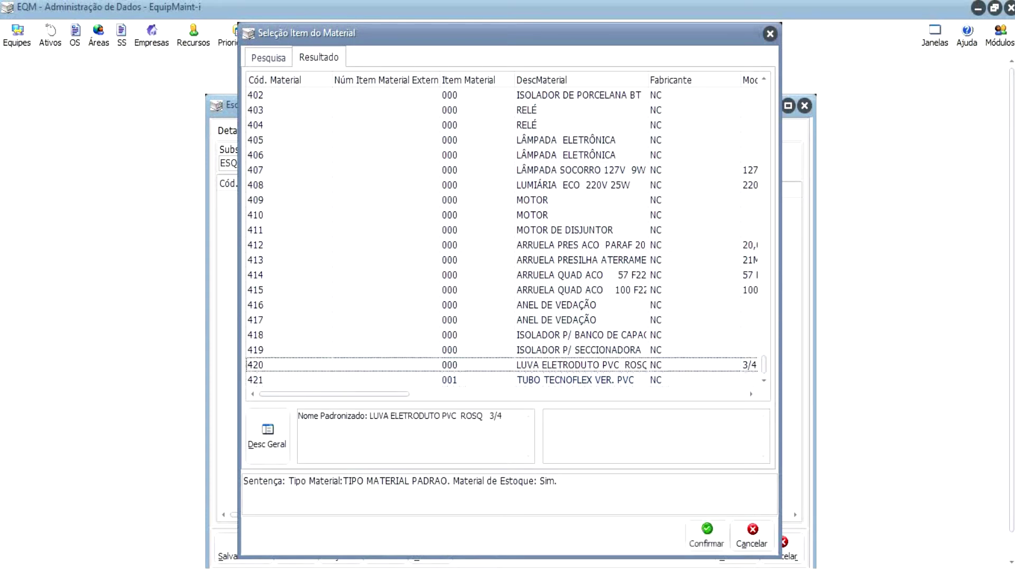
click(707, 535)
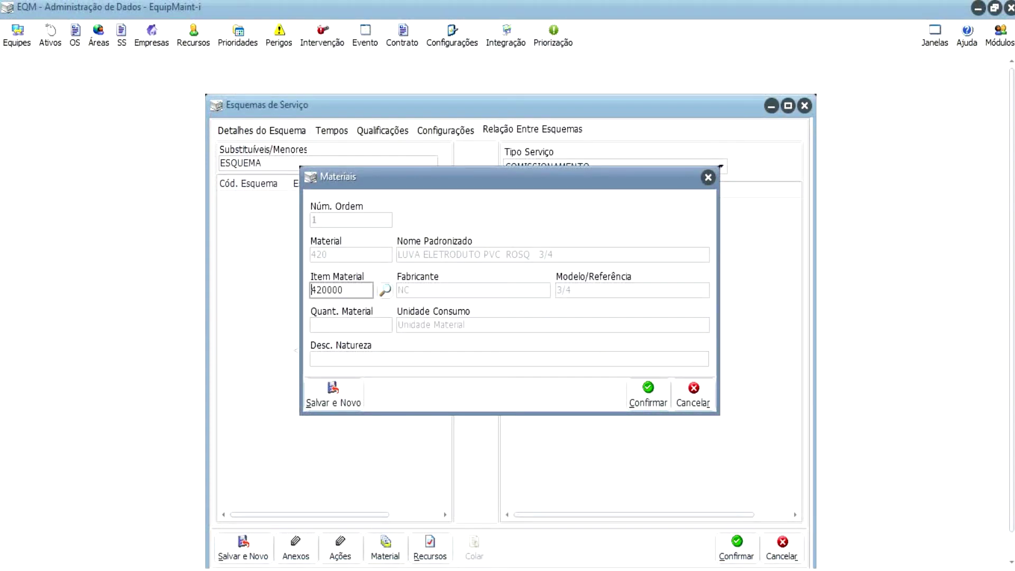
- Set the chosen material's quantity to 1 and save the scheme's materials
click(351, 324)
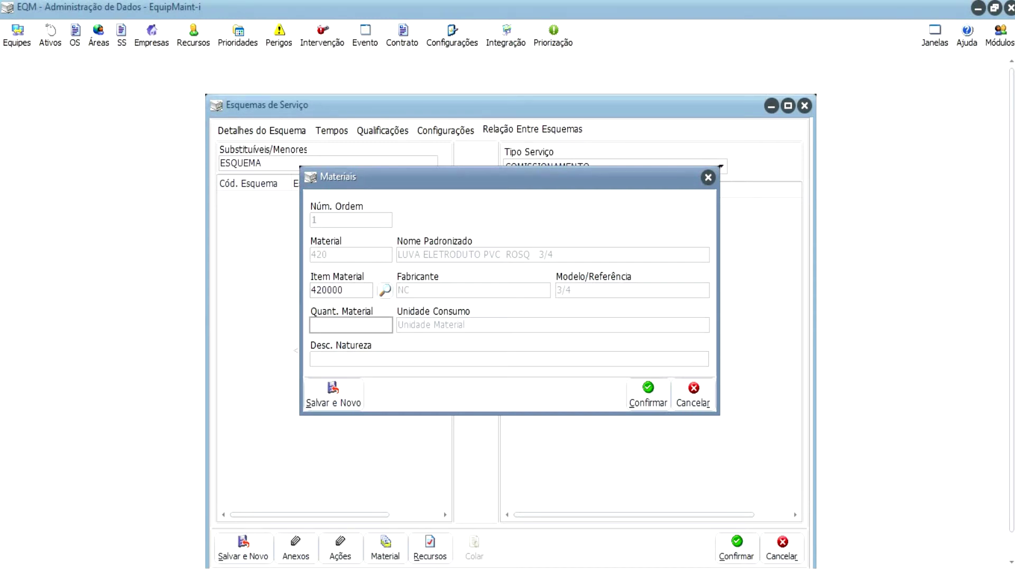
text(1)
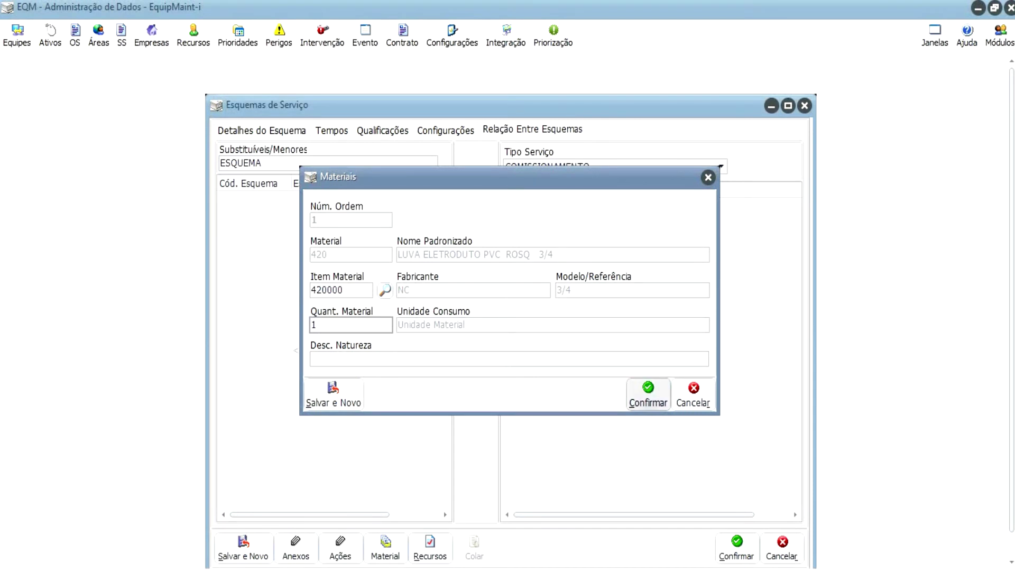
click(647, 394)
click(682, 437)
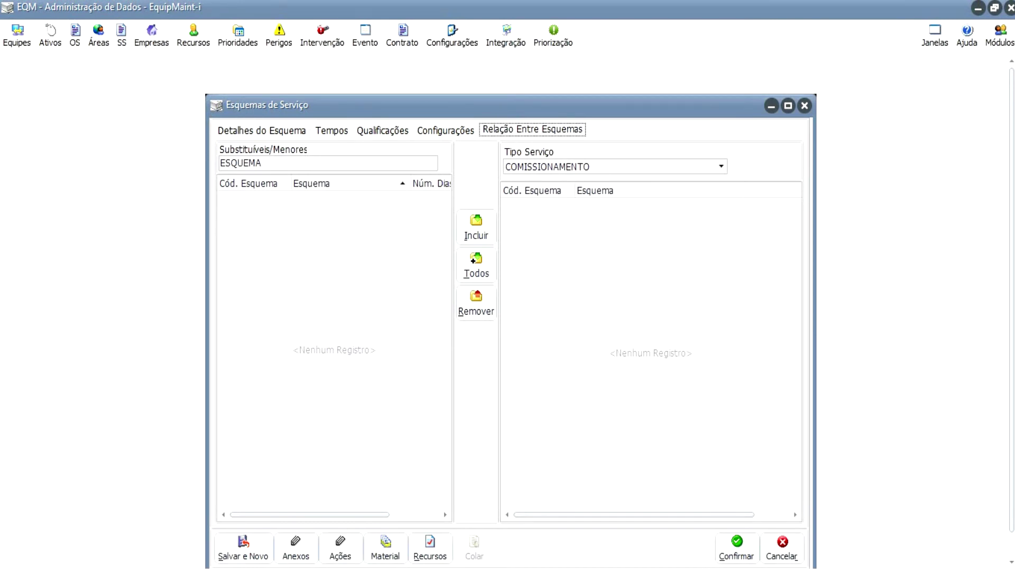
- Add the resource FOICE to the scheme with budget nature HORAS NORMAIS and quantity 1, and save the resources
click(430, 547)
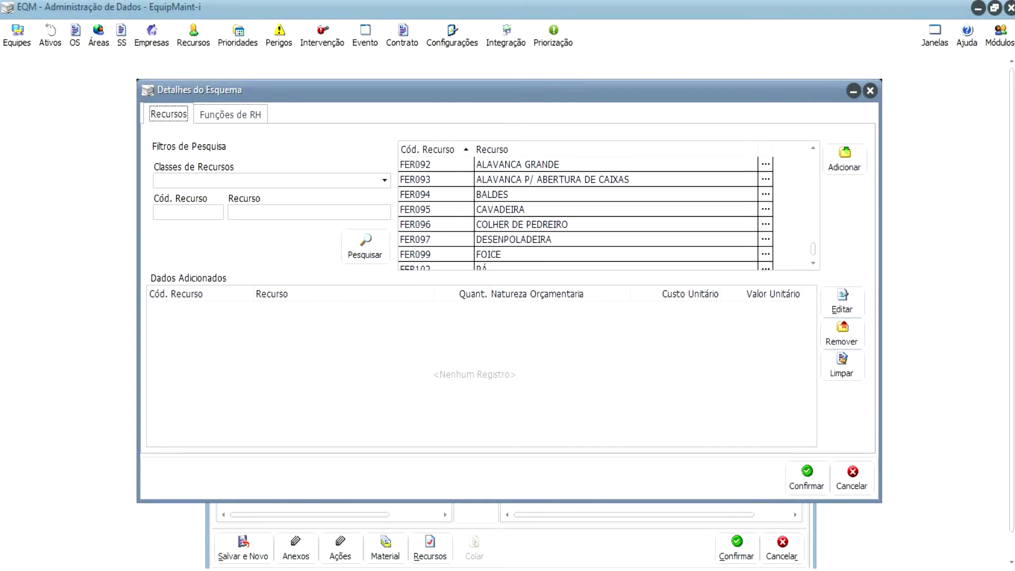
click(488, 254)
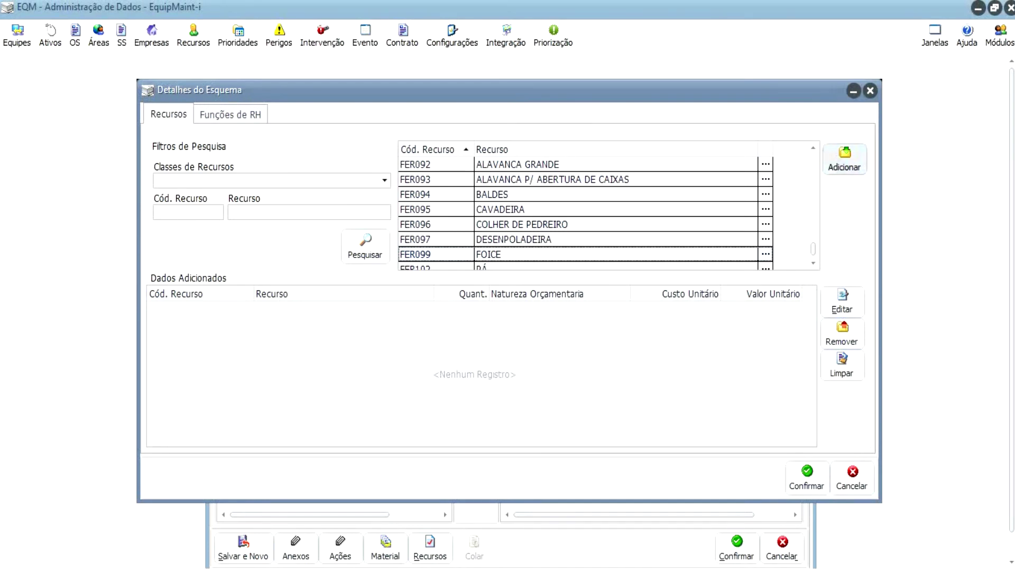
click(844, 158)
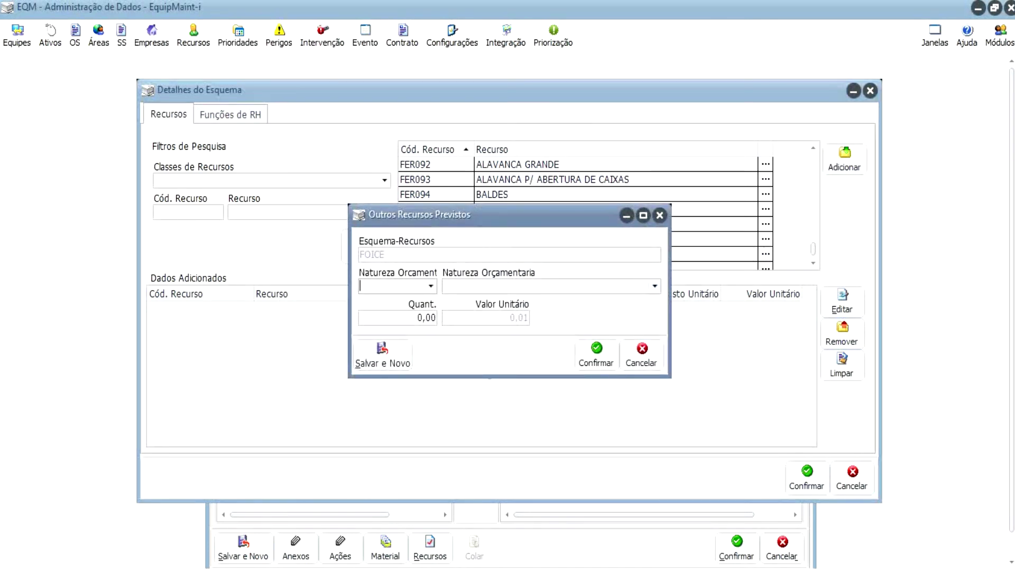
click(654, 286)
click(491, 302)
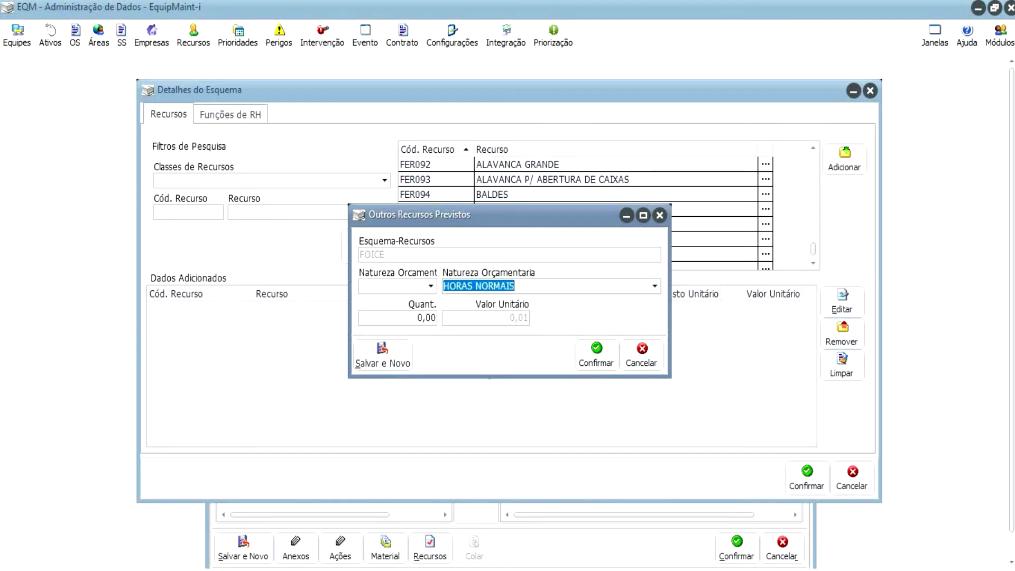
key(Tab)
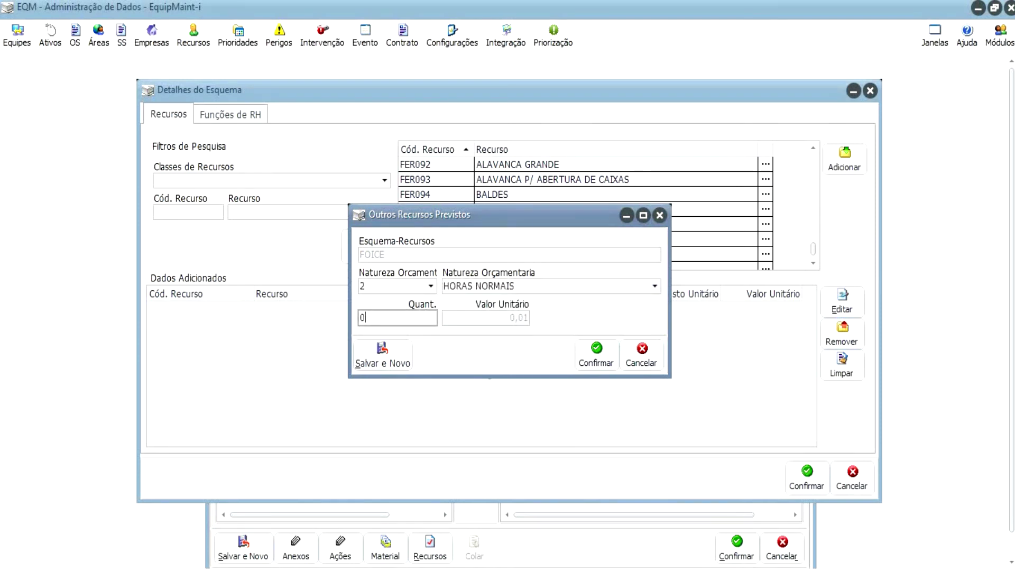
key(BackSpace)
text(1)
key(Return)
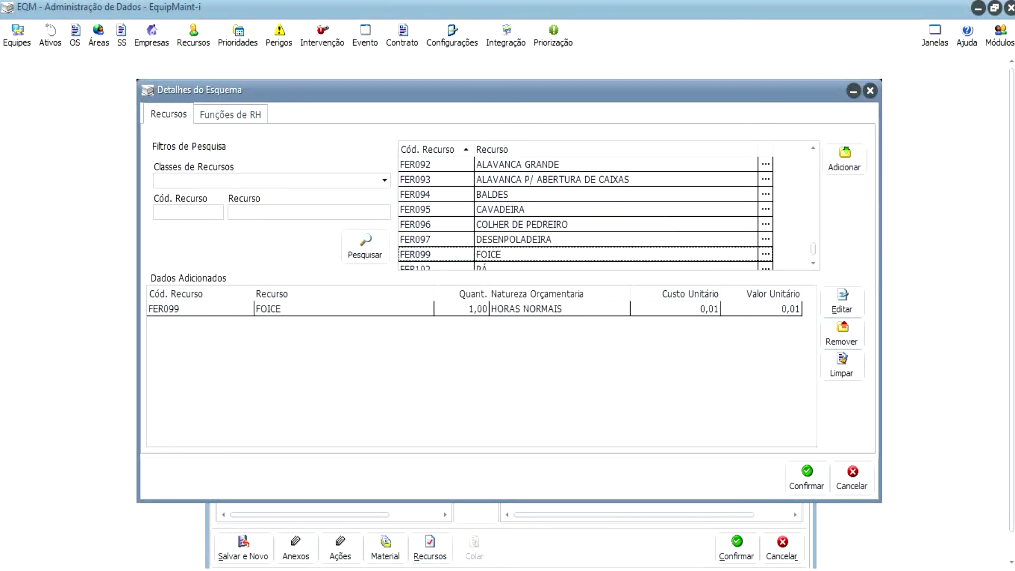
click(805, 477)
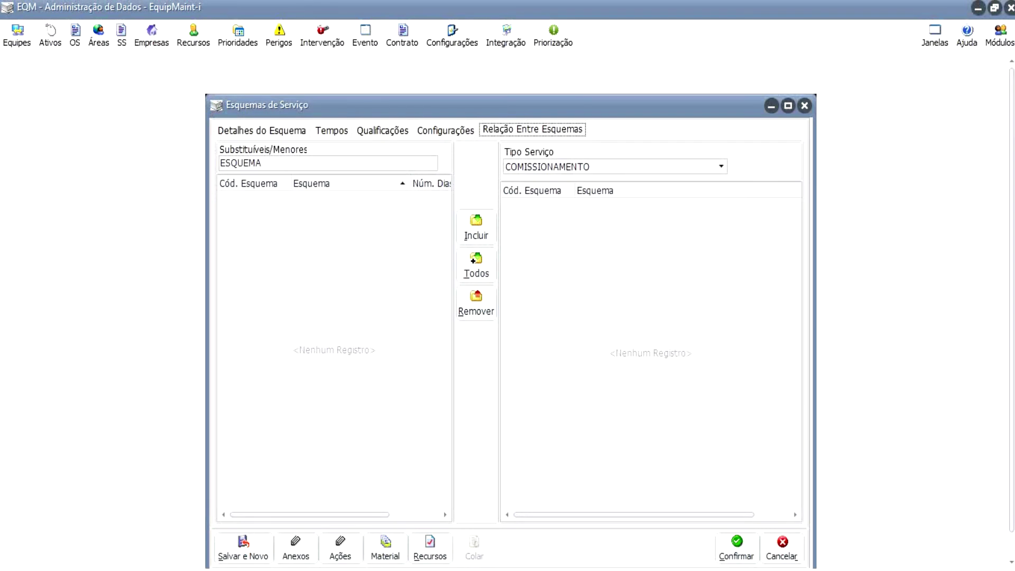